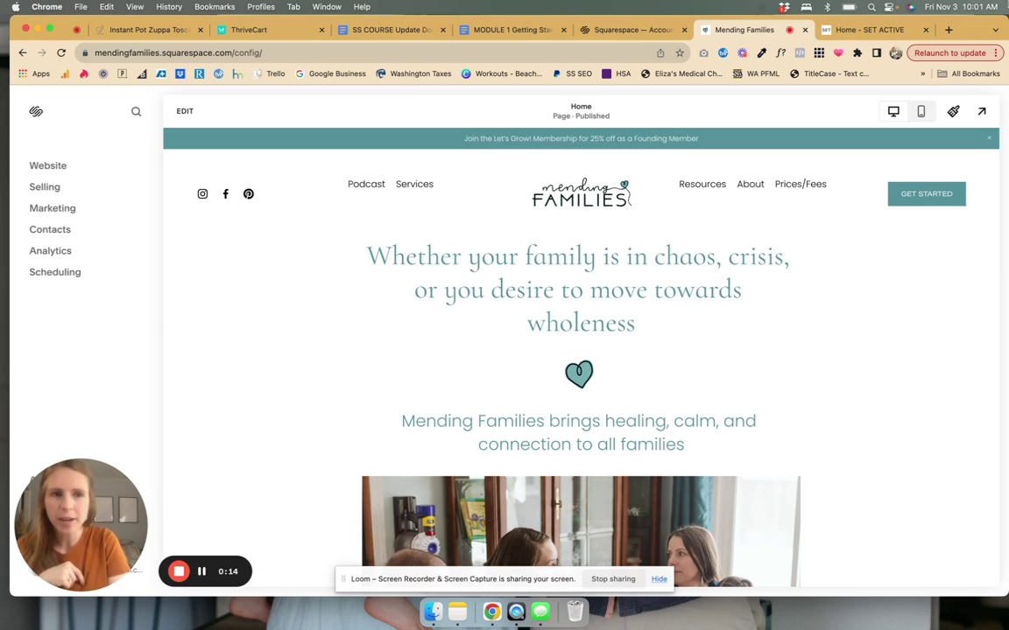
Step: Start editing the Mending Families home page, checking the SET Active store's scrolling banner for reference
left_click(836, 30)
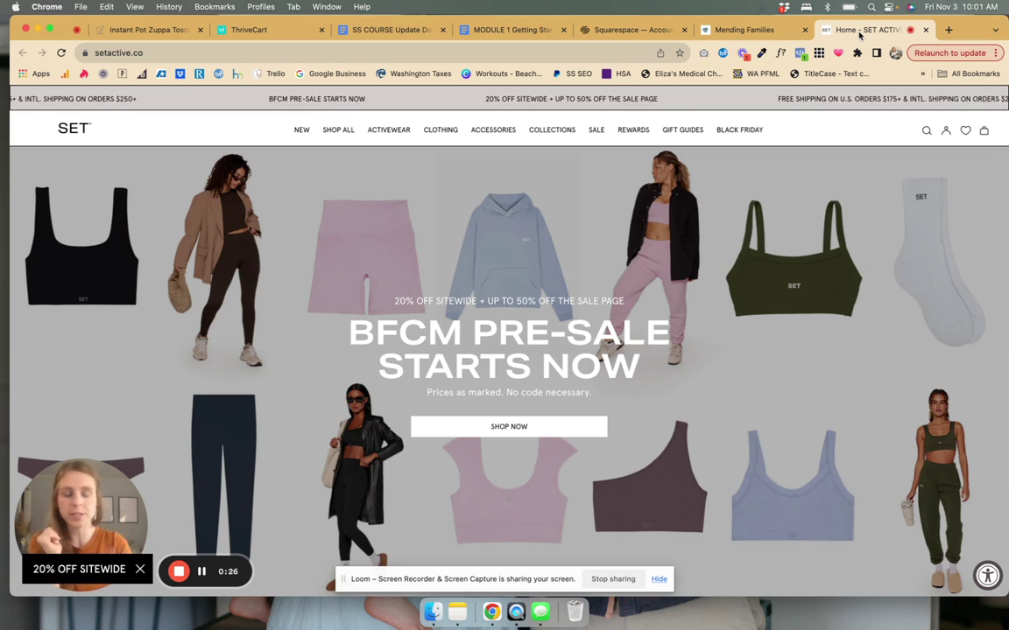
left_click(765, 29)
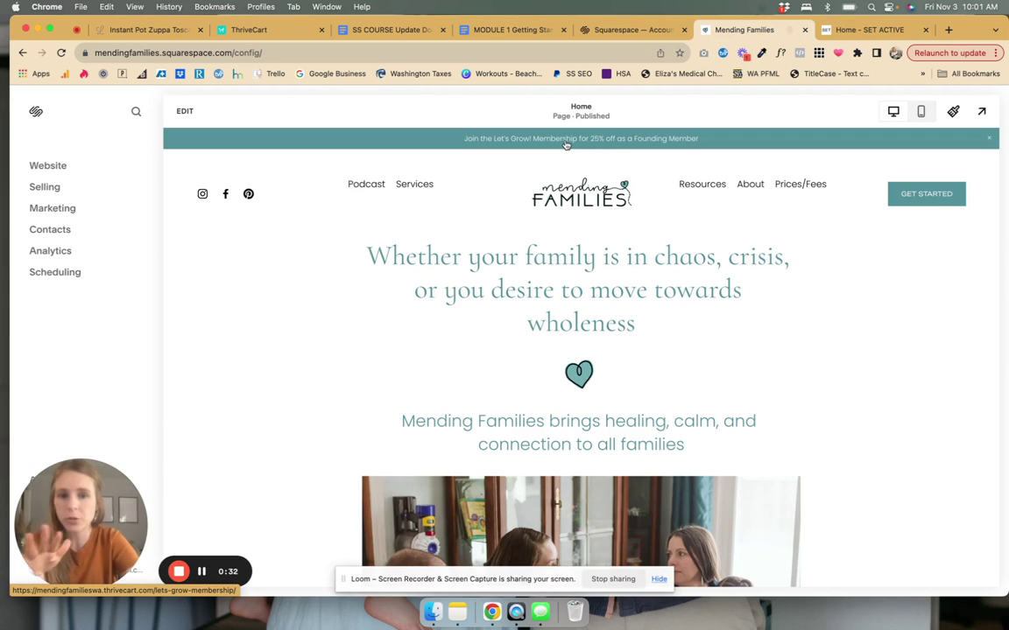
left_click(185, 111)
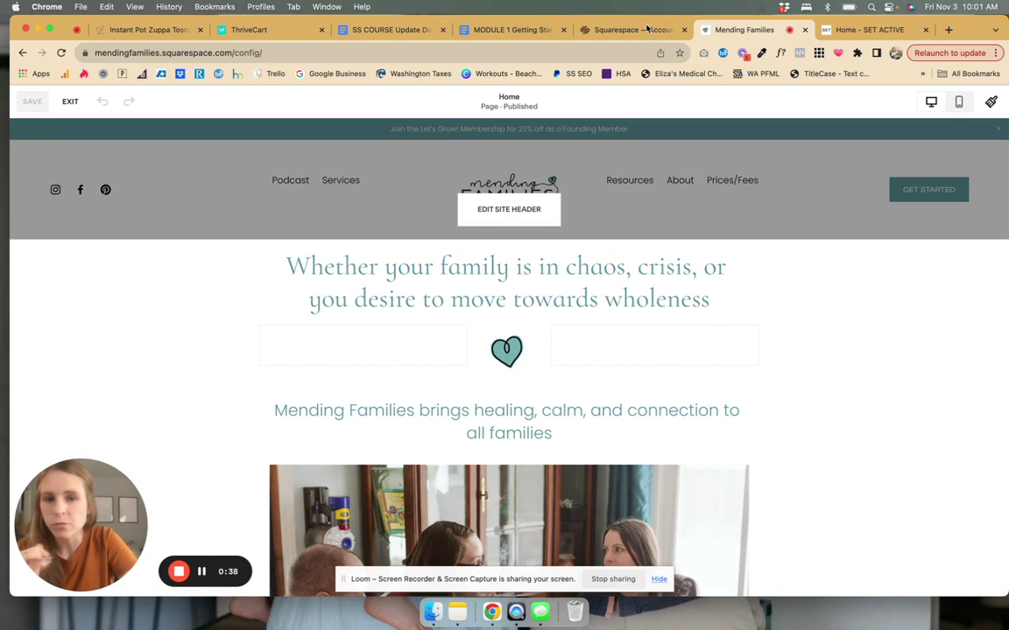
left_click(862, 29)
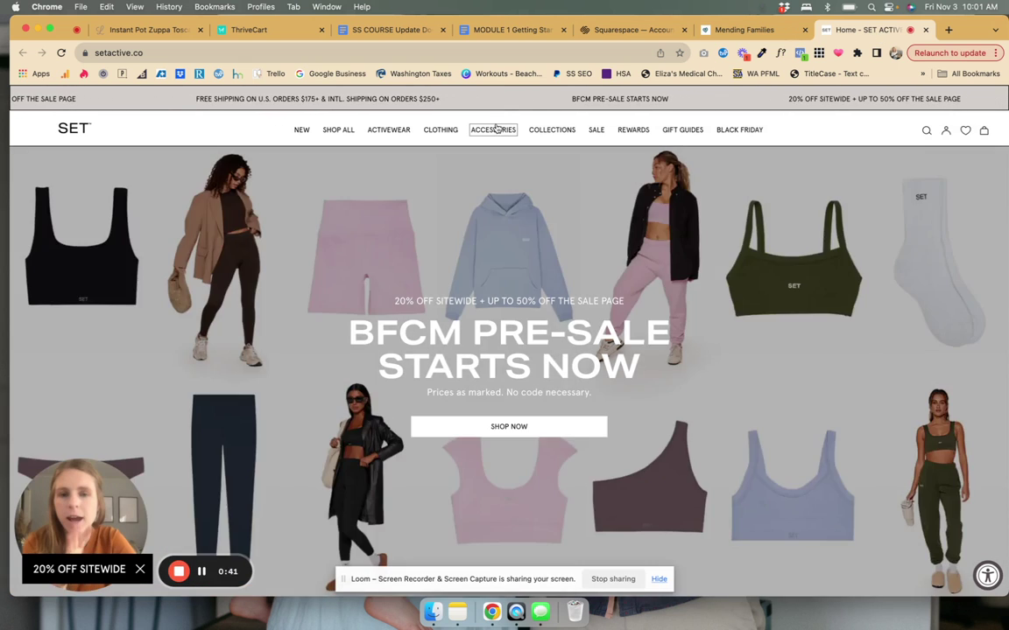
mouse_move(501, 143)
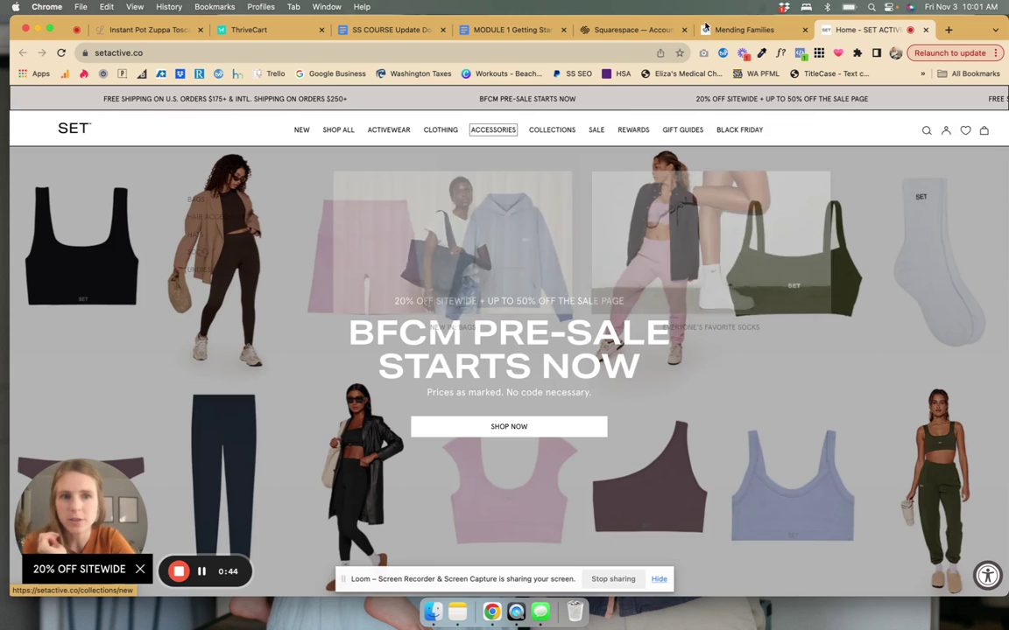
left_click(705, 29)
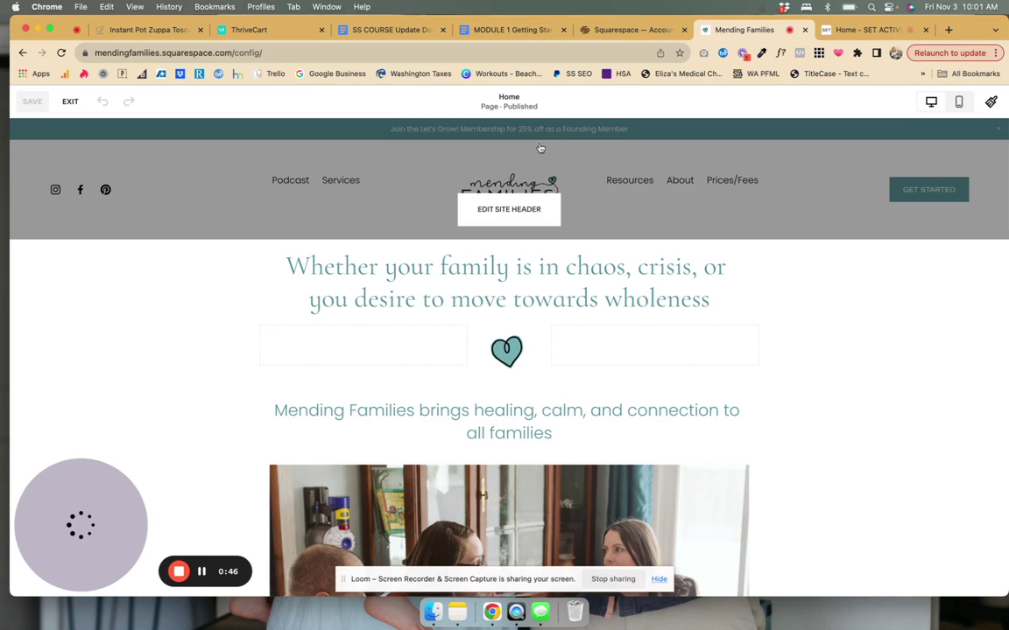
Step: Open the site header settings and go to the Style section's Border options
left_click(502, 216)
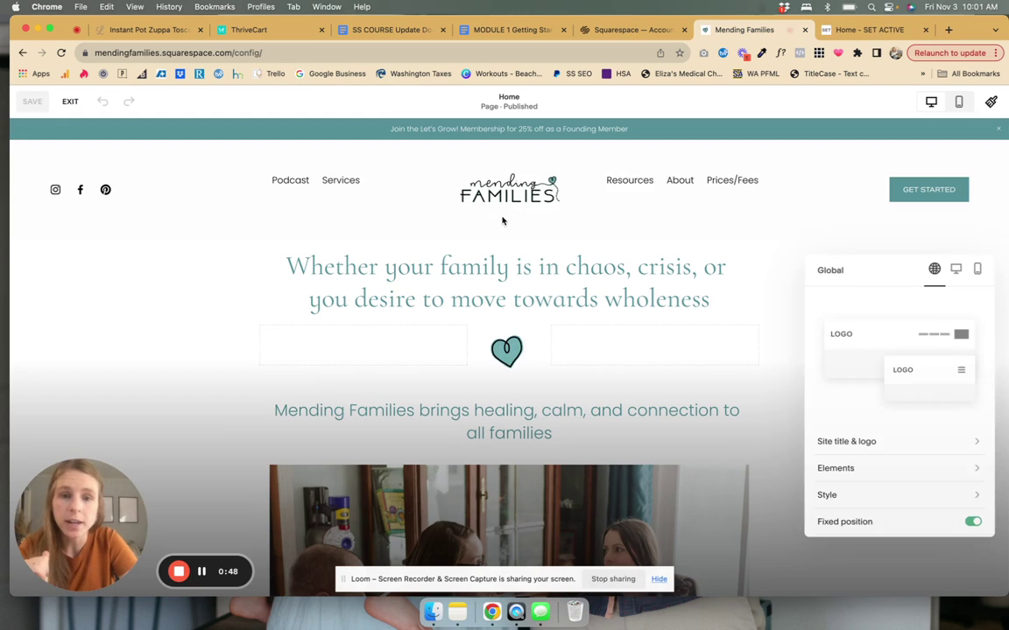
left_click(958, 272)
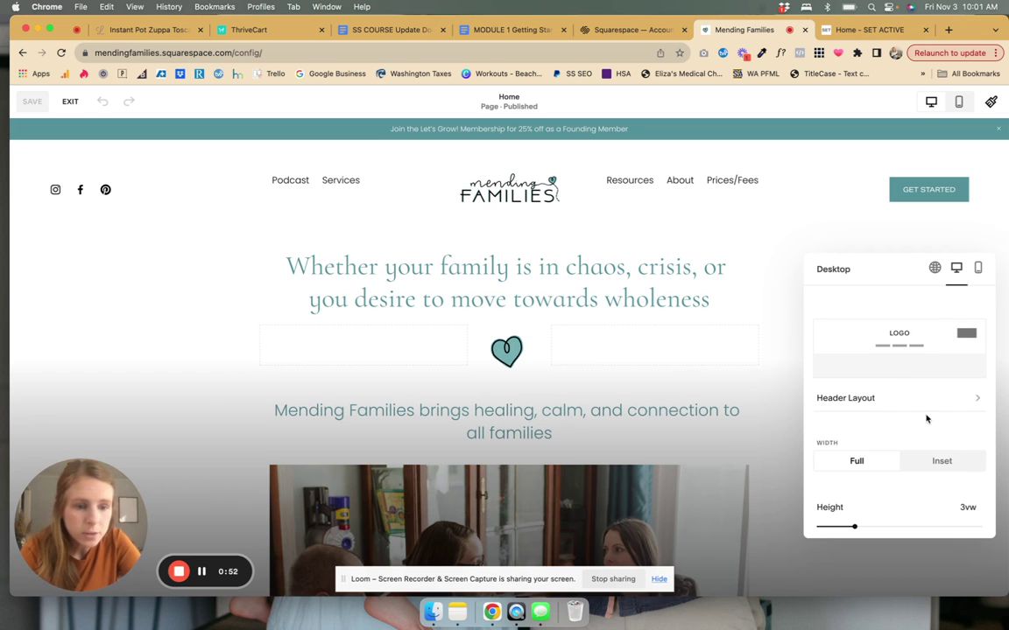
scroll(926, 418, "down", 2)
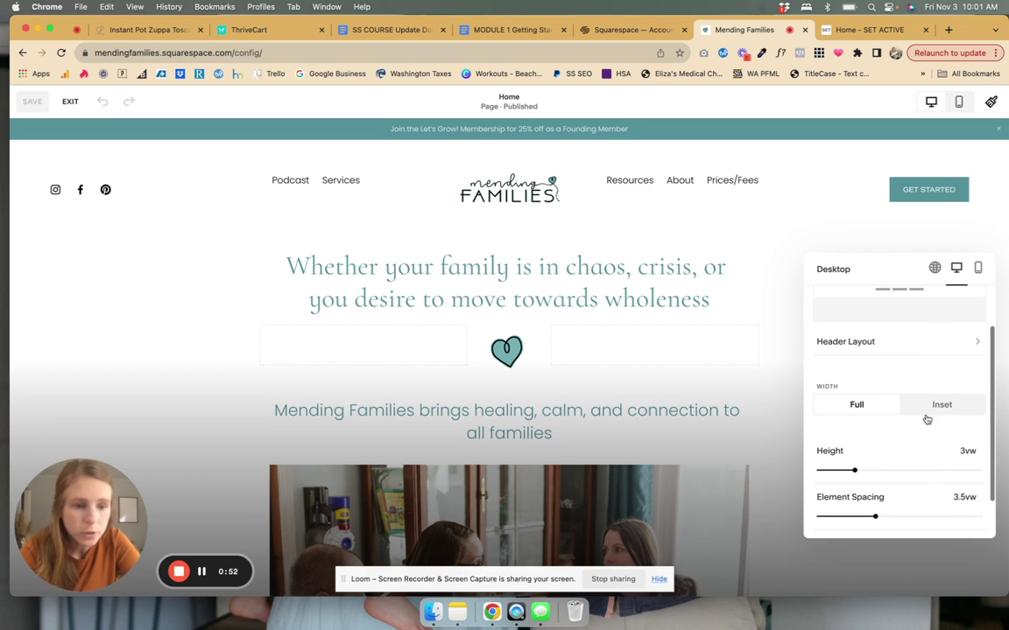
left_click(200, 572)
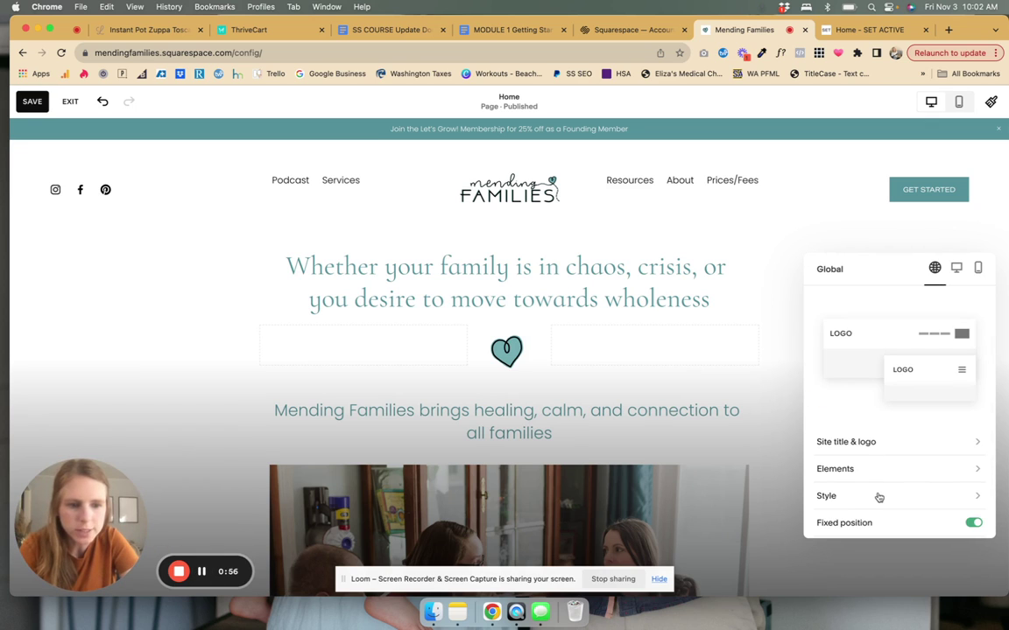
left_click(878, 498)
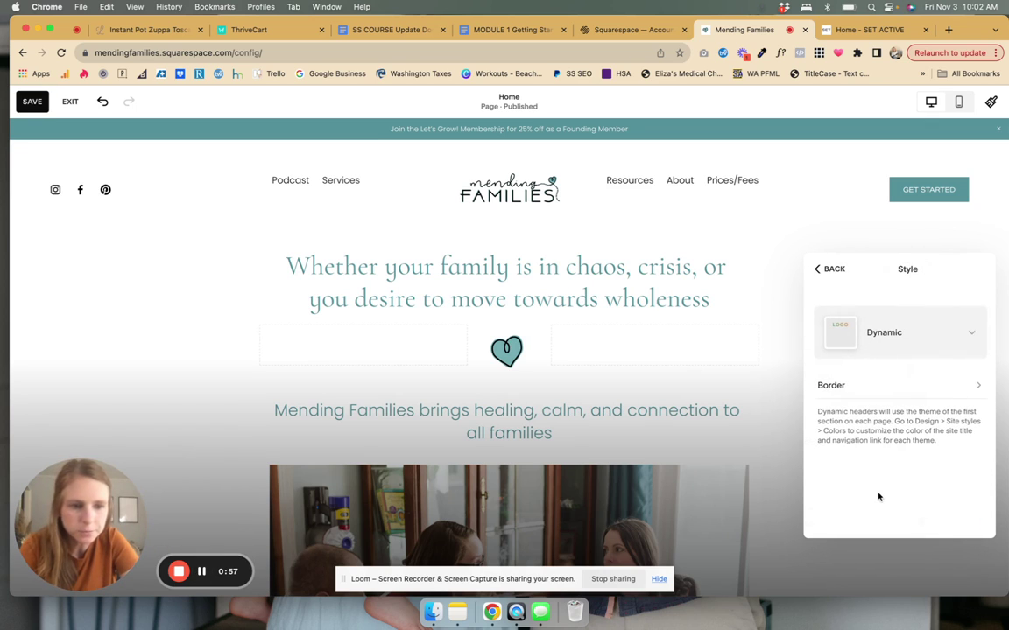
Step: Enable the header border and set its position to all four sides instead of bottom-only
left_click(885, 386)
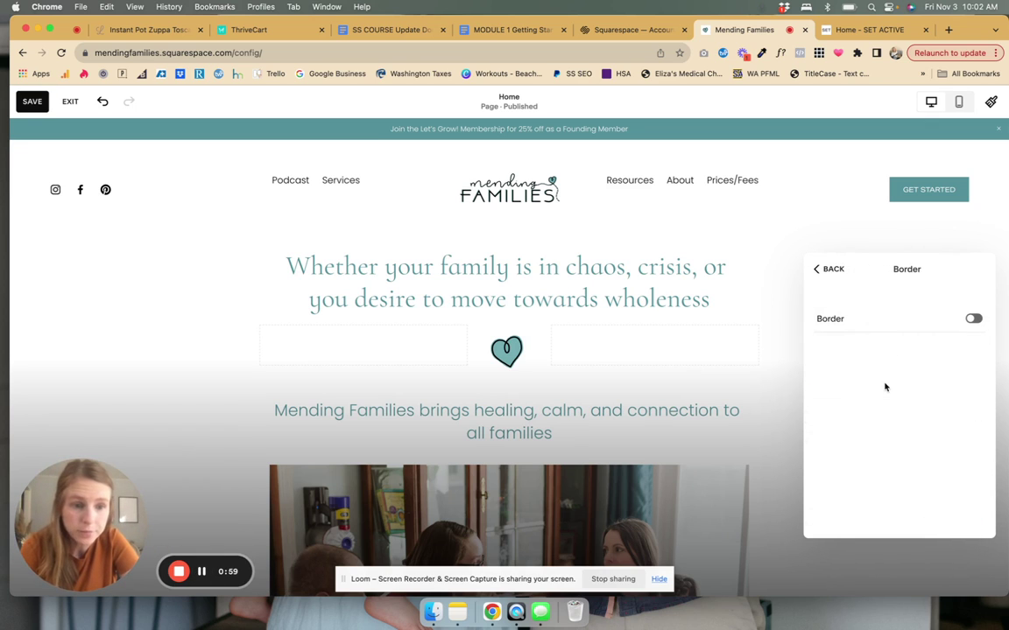
left_click(975, 320)
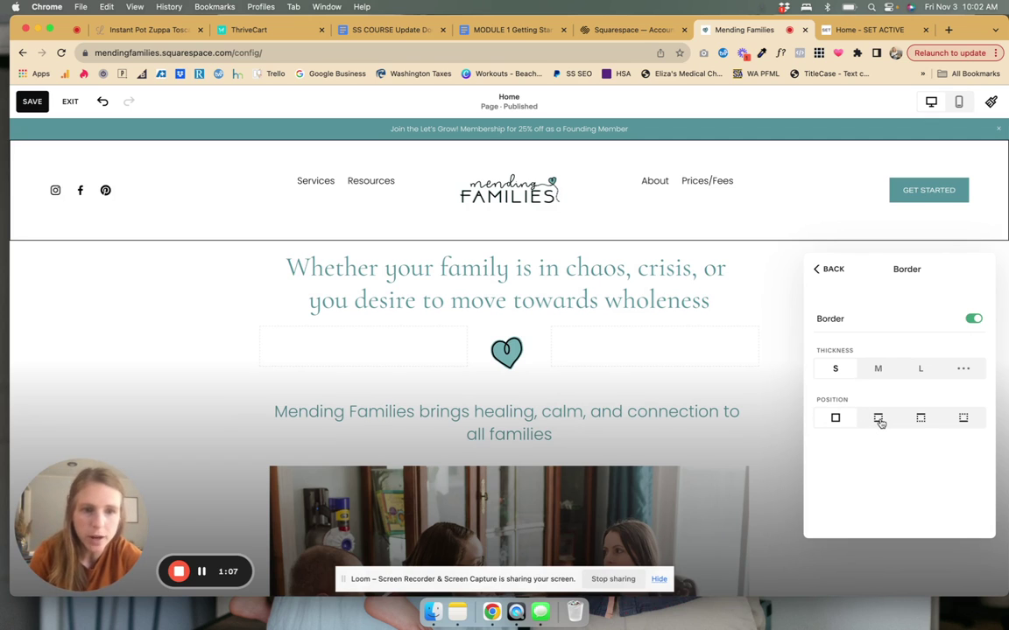
left_click(963, 424)
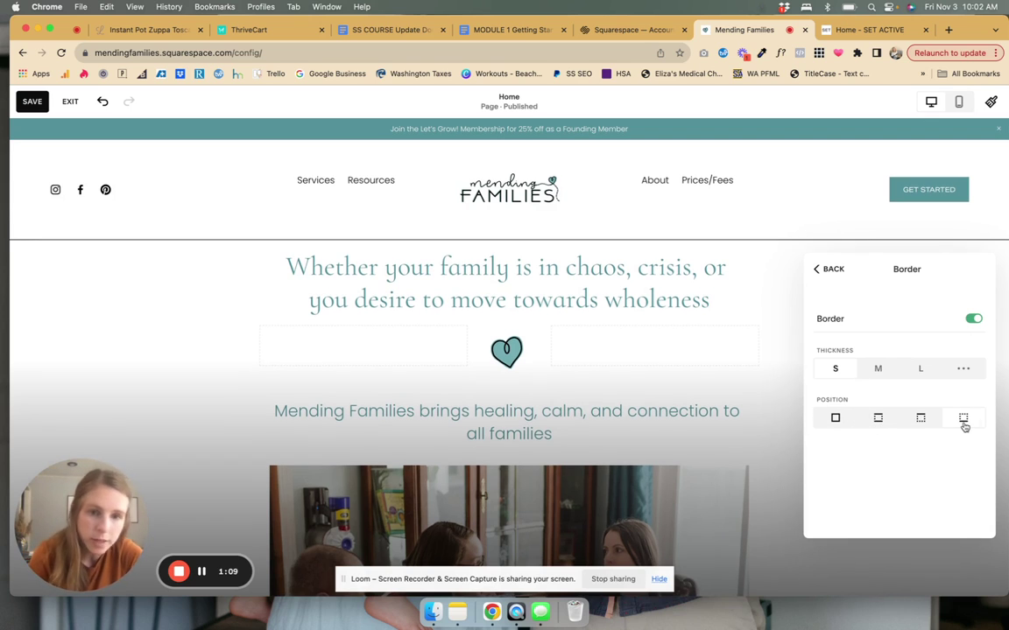
left_click(837, 418)
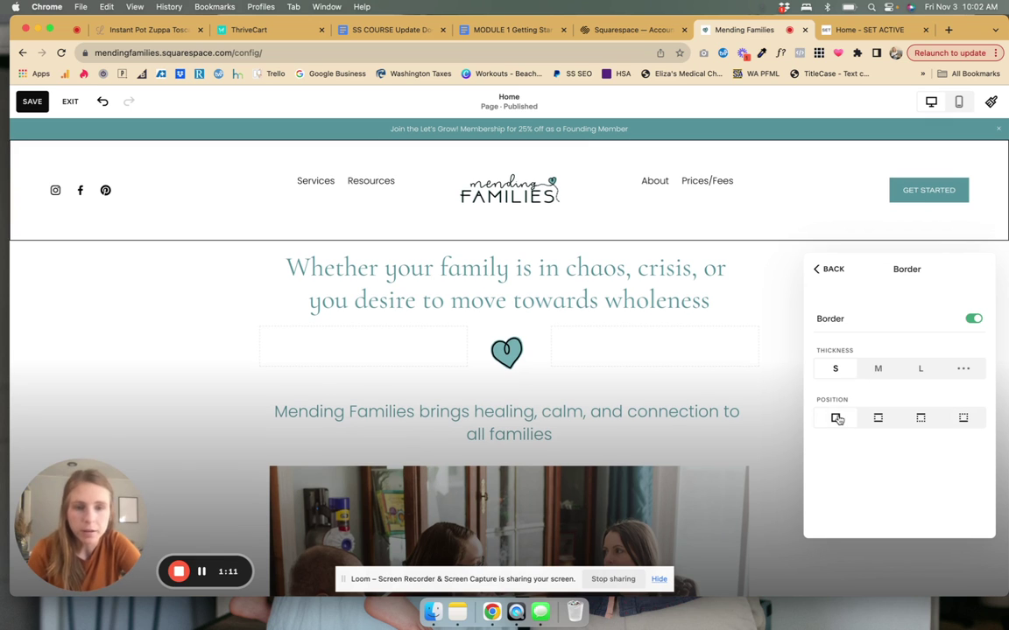
left_click(853, 29)
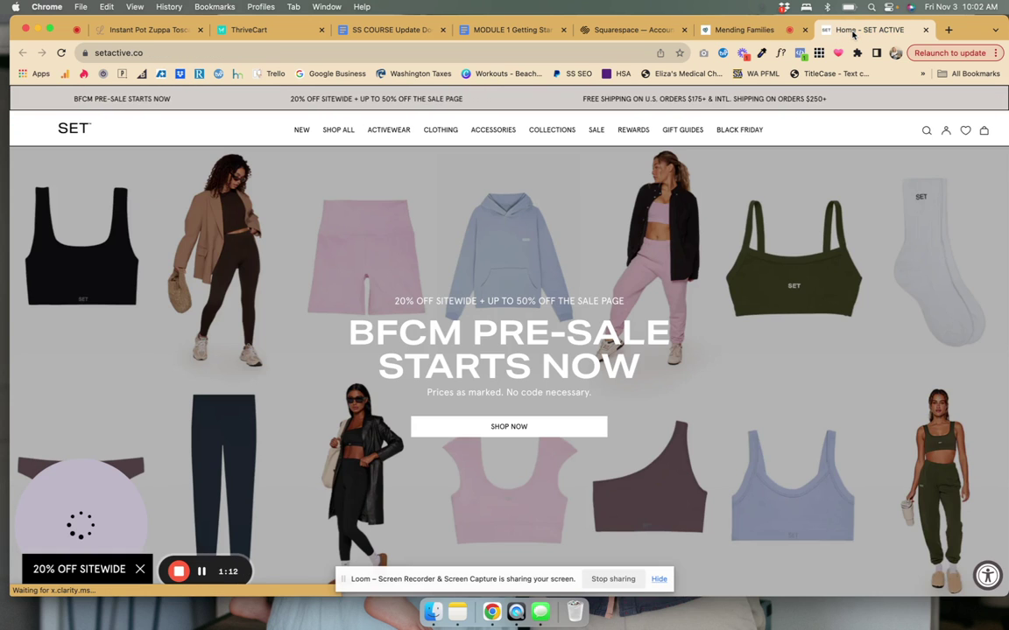
key("ctrl+shift+Tab")
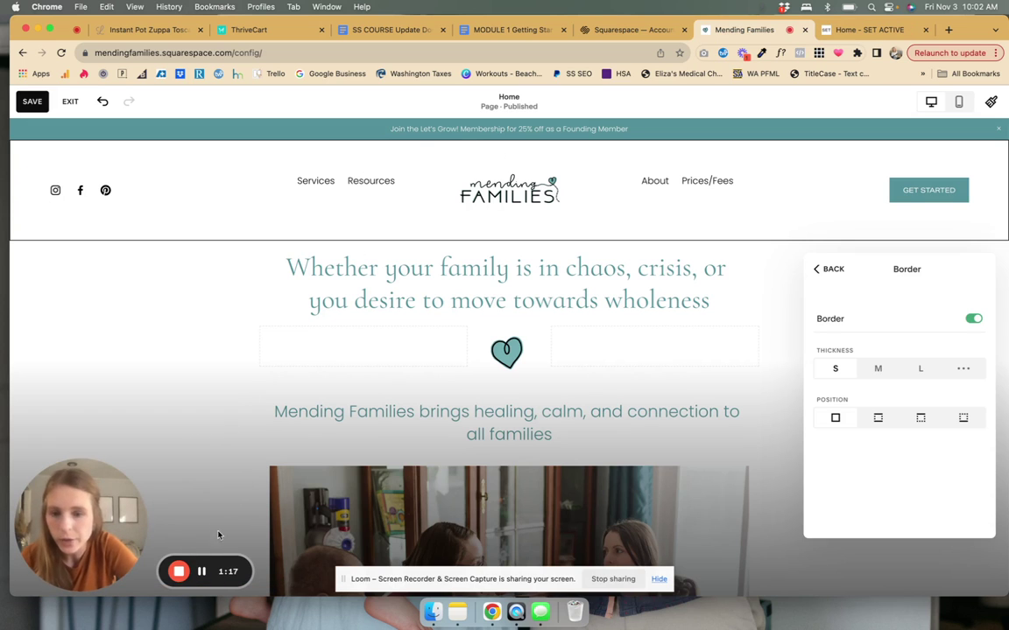
mouse_move(200, 573)
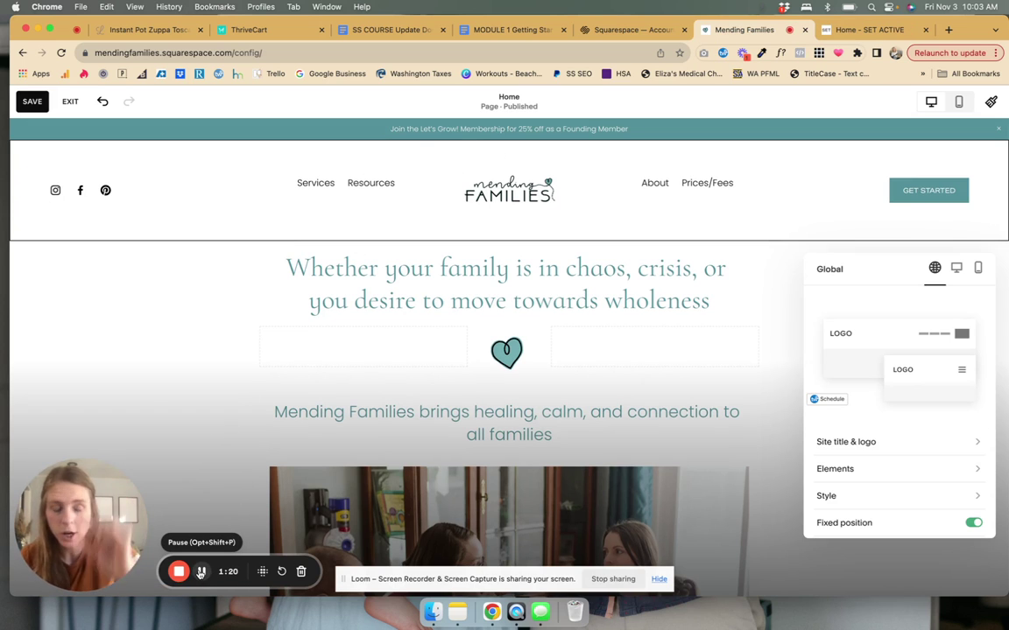
Step: On the Desktop tab, set header height to 1vw and element spacing to 2.6vw
left_click(956, 269)
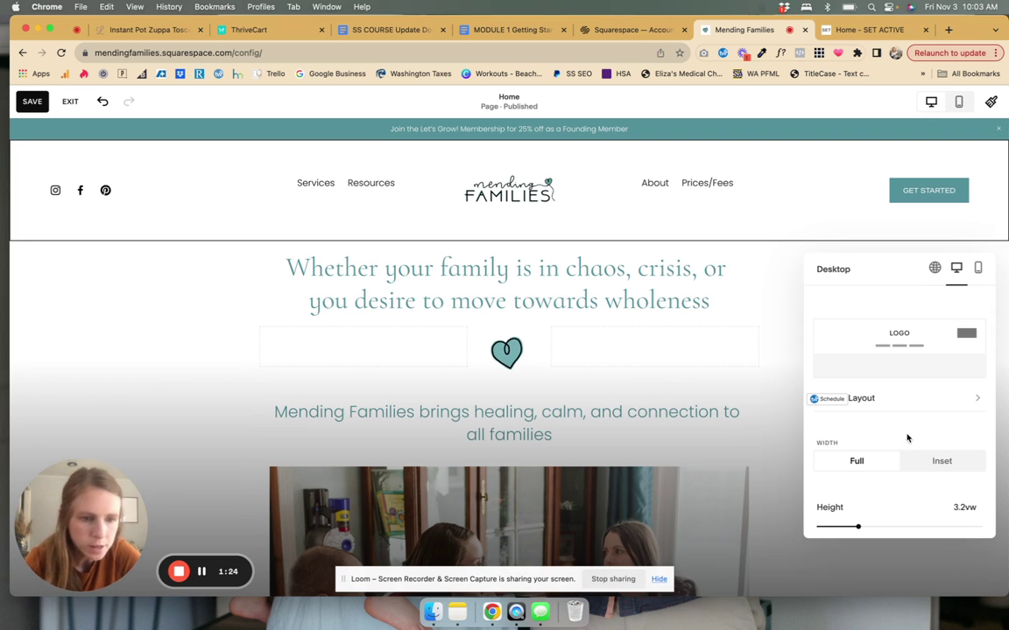
scroll(907, 437, "down", 2)
left_click_drag(856, 484, 793, 481)
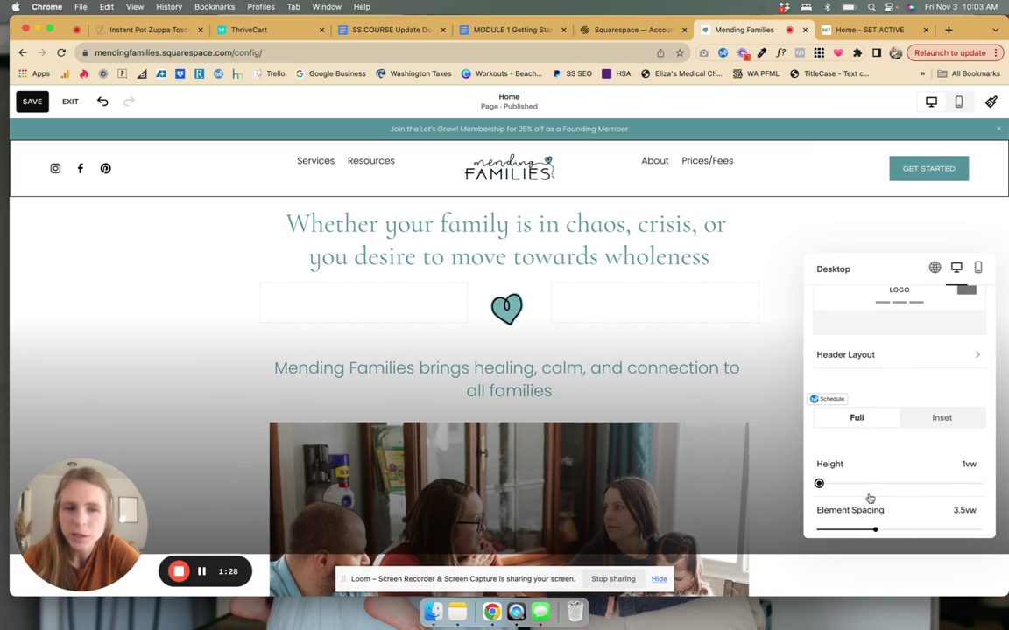
left_click_drag(871, 526, 917, 508)
scroll(897, 452, "down", 2)
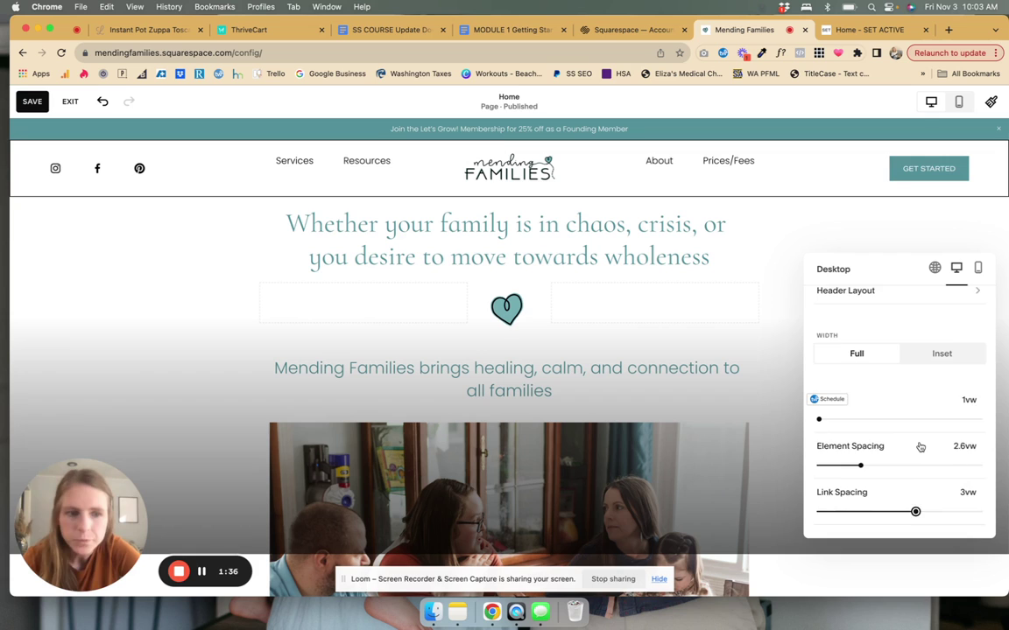
scroll(920, 447, "up", 3)
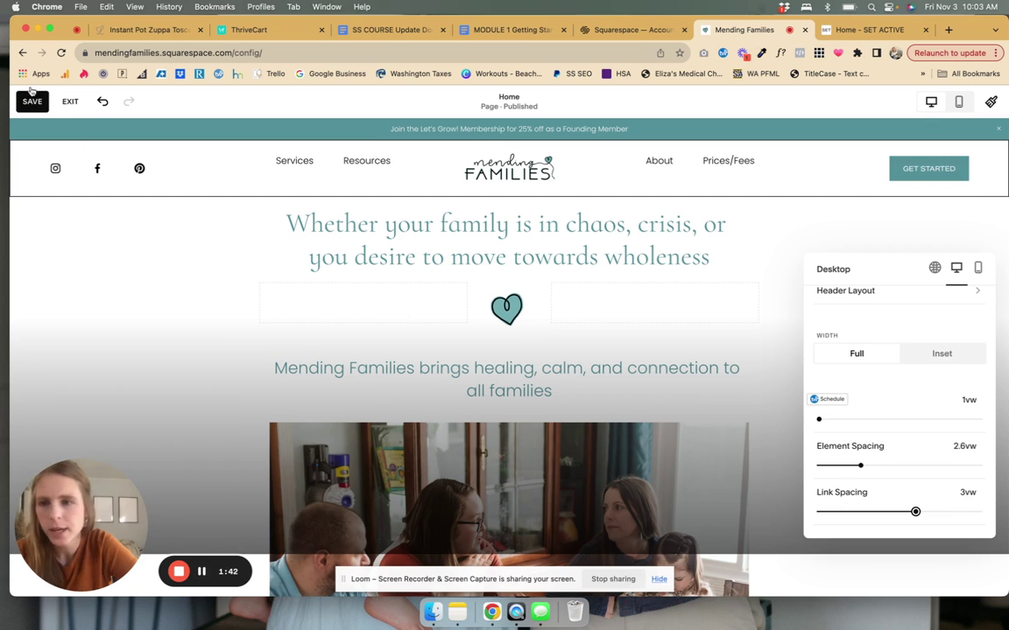
Step: Exit the page editor without saving the header changes
left_click(71, 101)
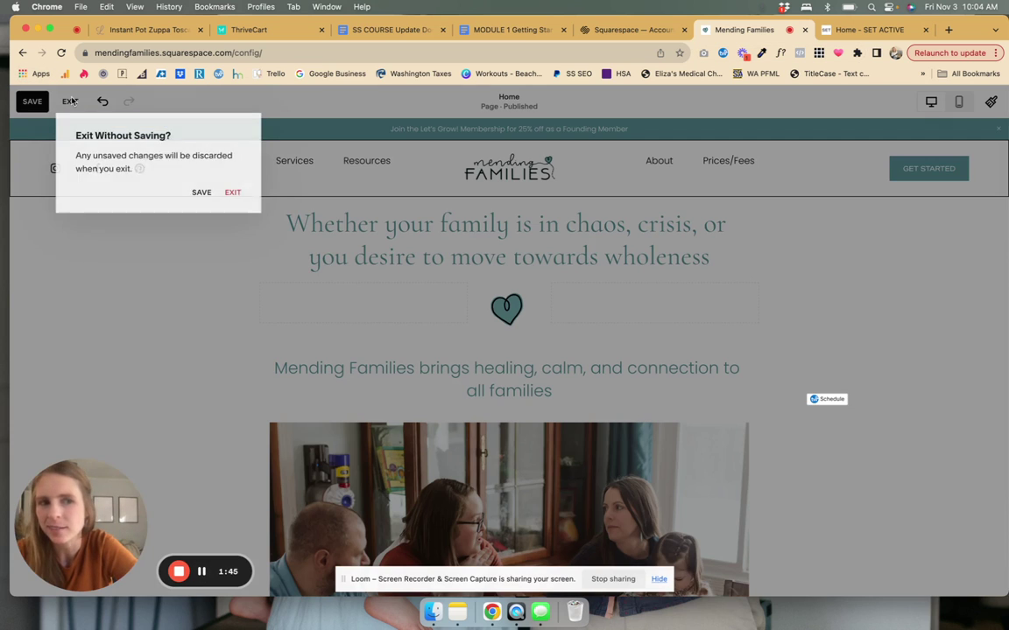
left_click(234, 194)
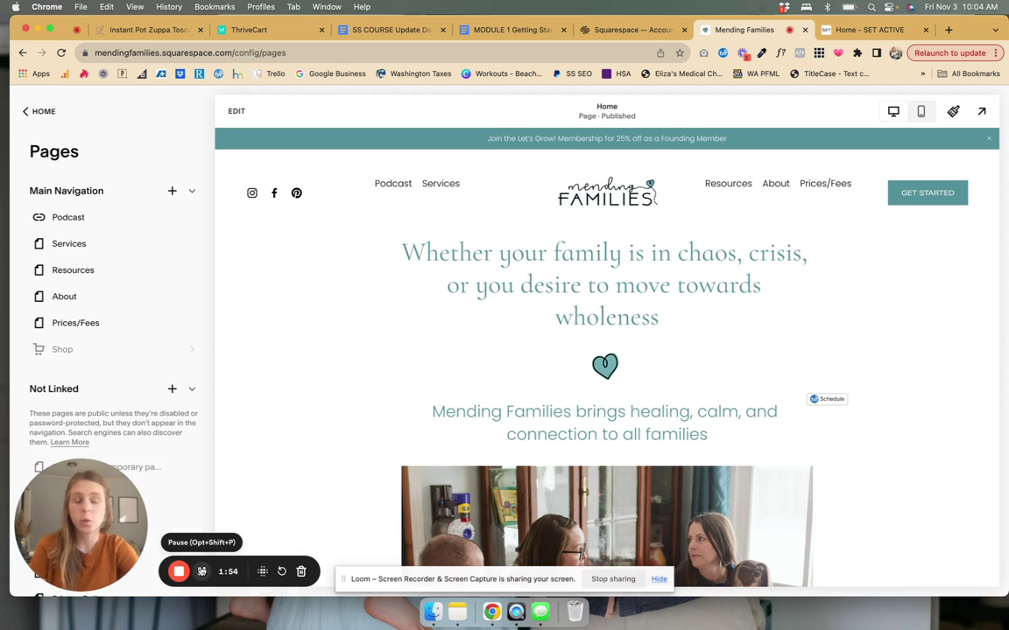
Step: Open the Announcement Bar settings under Marketing Tools
left_click(32, 110)
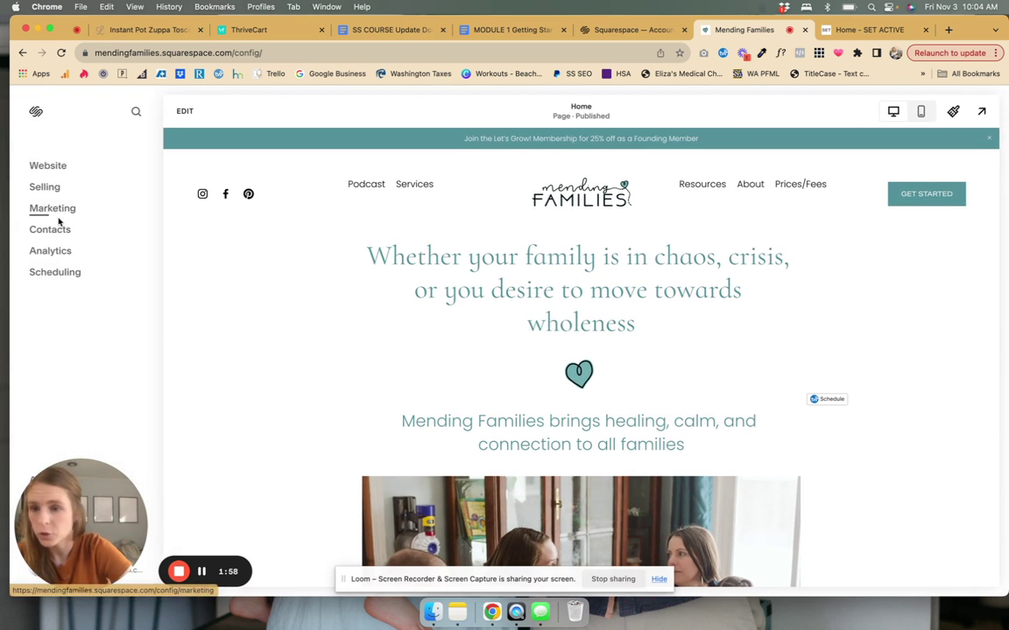
left_click(54, 210)
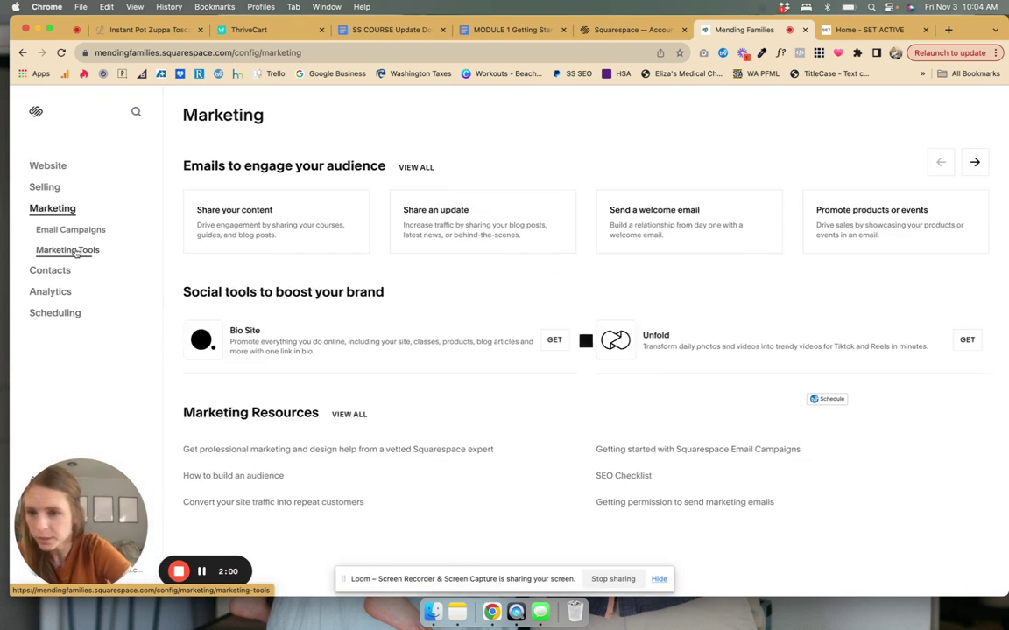
left_click(75, 251)
left_click(705, 196)
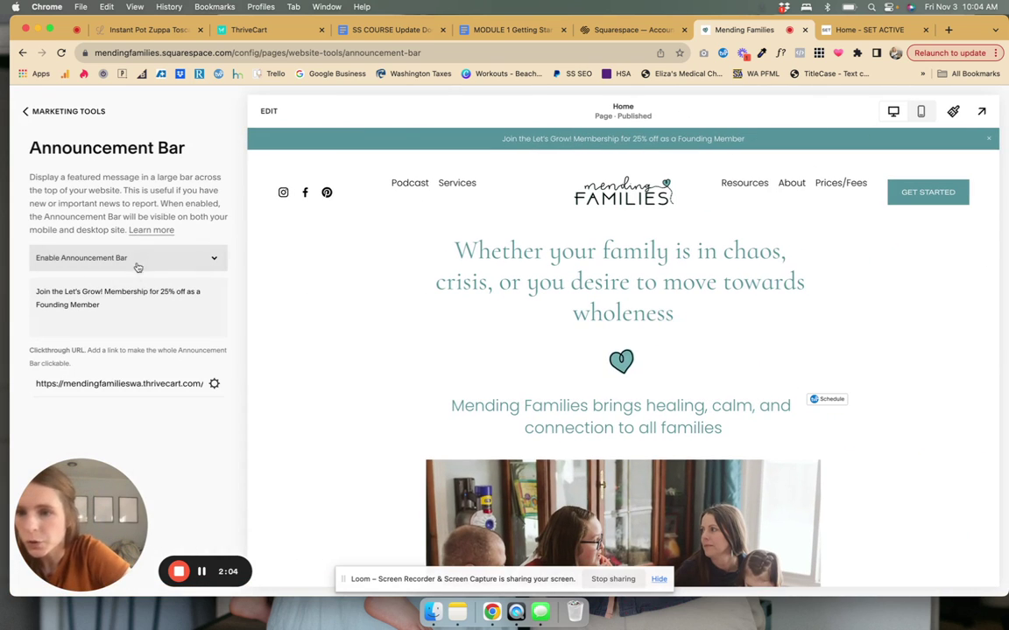
Step: Set the announcement bar to Enable and review its membership message and clickthrough URL
left_click(138, 266)
left_click(128, 246)
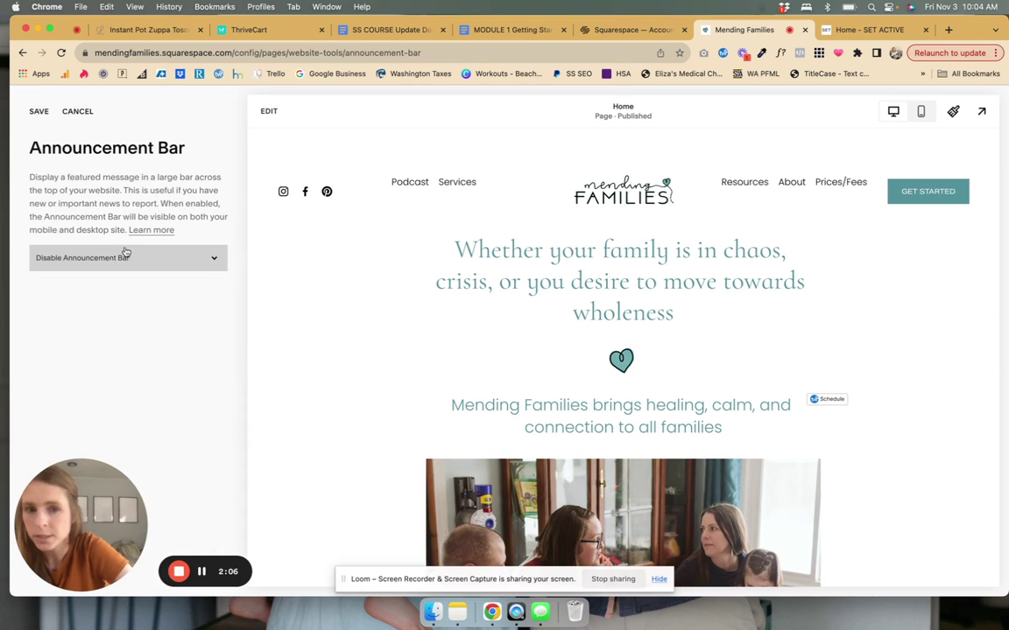
left_click(175, 257)
left_click(171, 272)
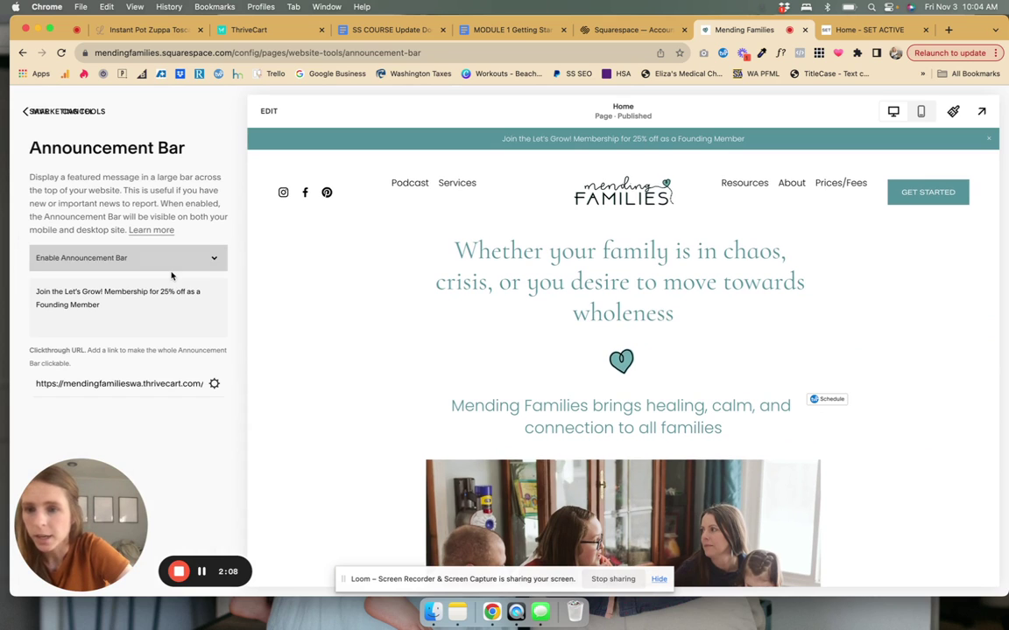
triple_click(91, 292)
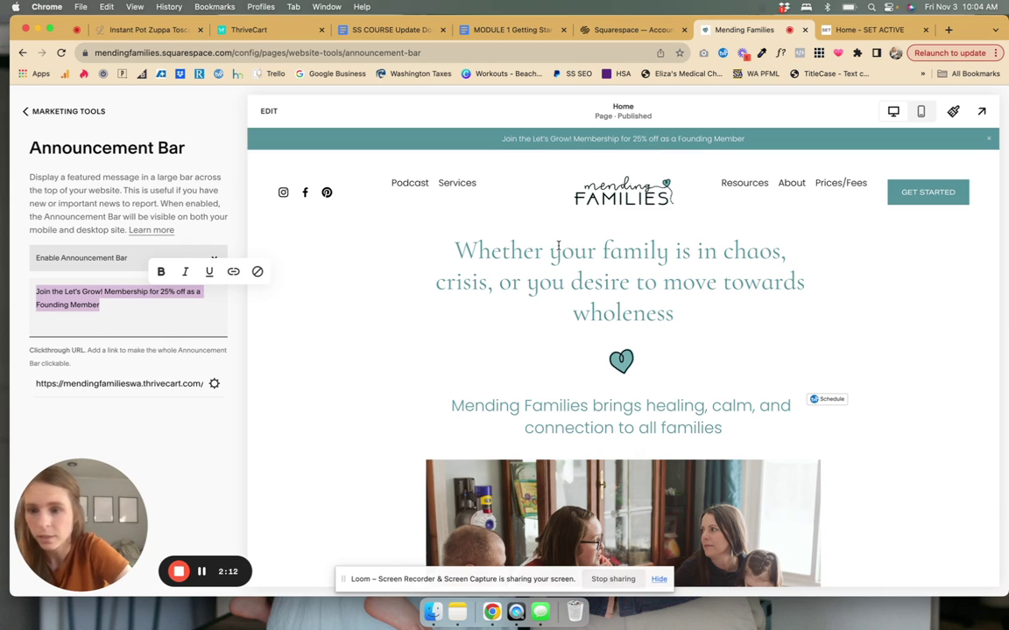
left_click(148, 384)
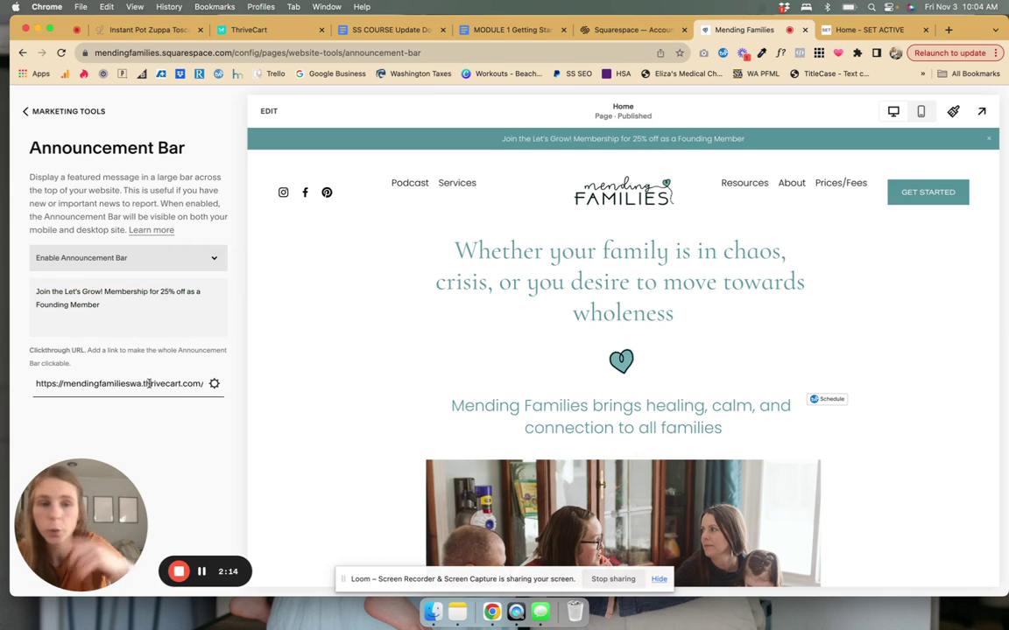
left_click(203, 571)
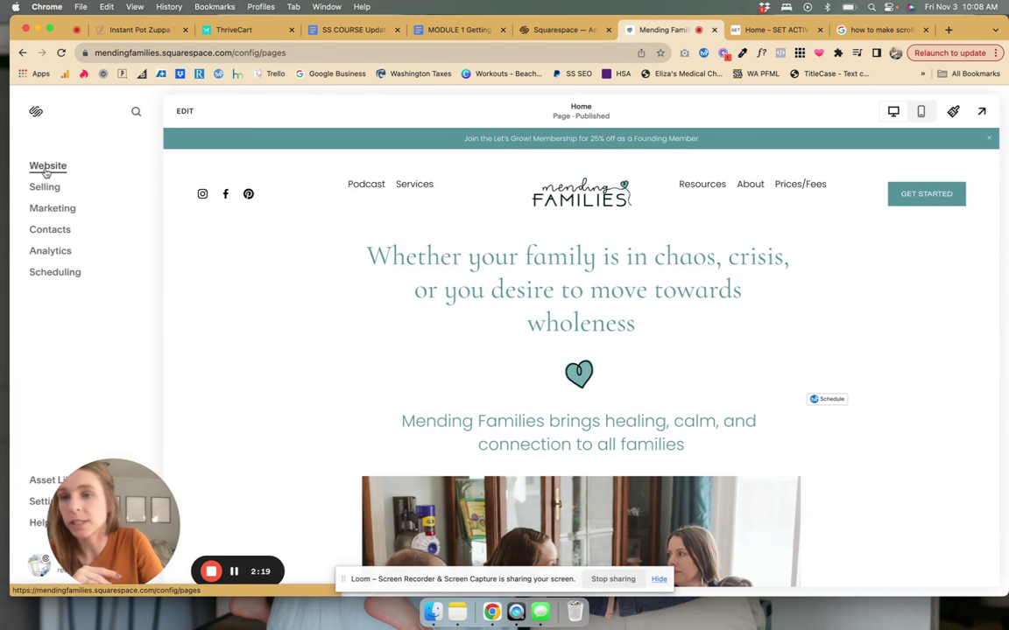
Step: Open the Custom CSS editor from Website Tools
left_click(45, 166)
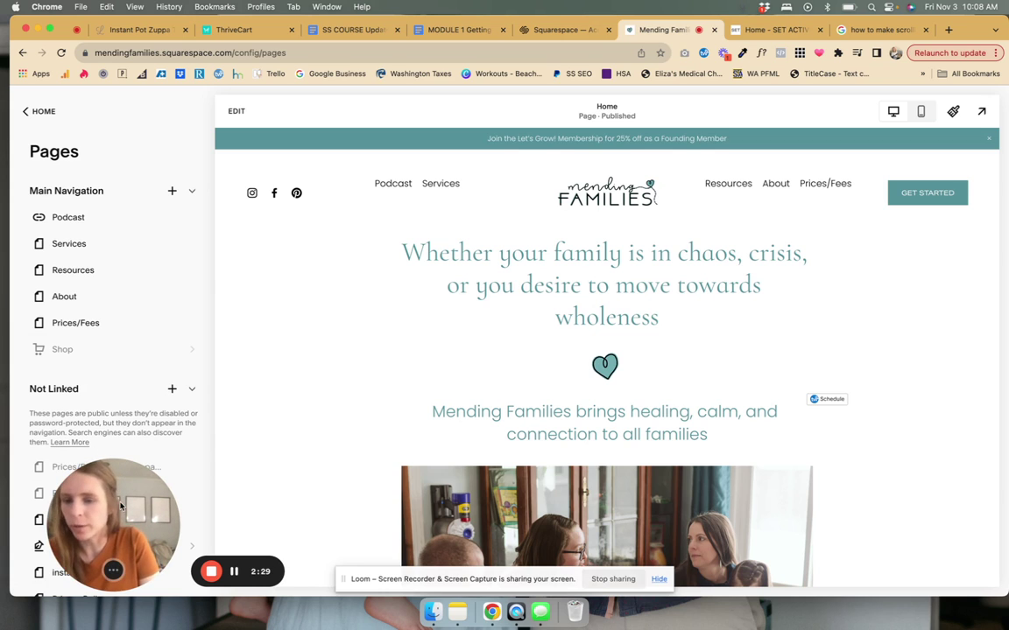
left_click_drag(121, 506, 288, 480)
scroll(142, 416, "down", 5)
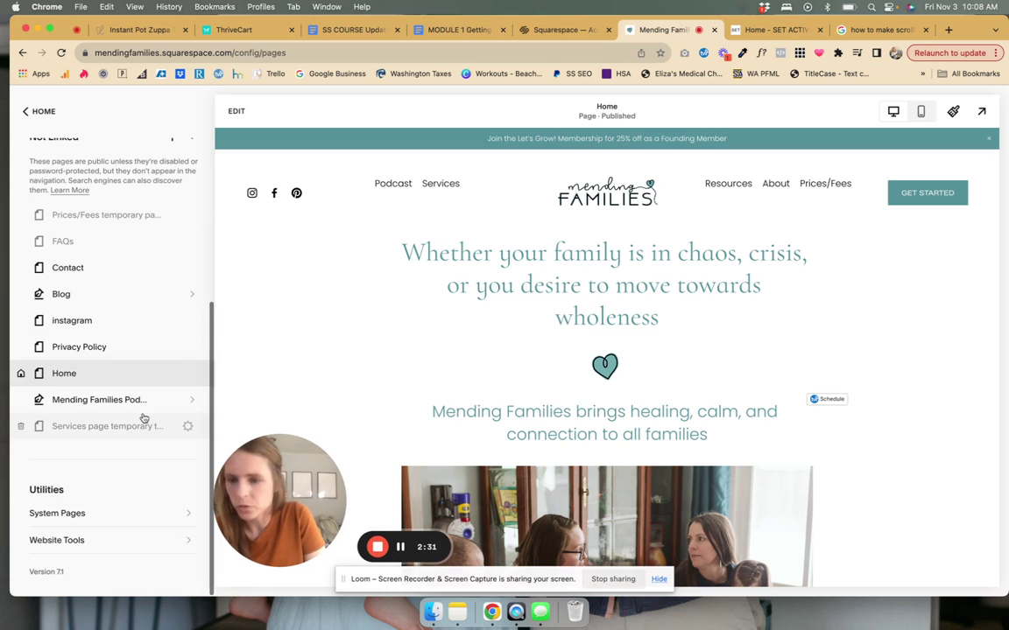
left_click(86, 543)
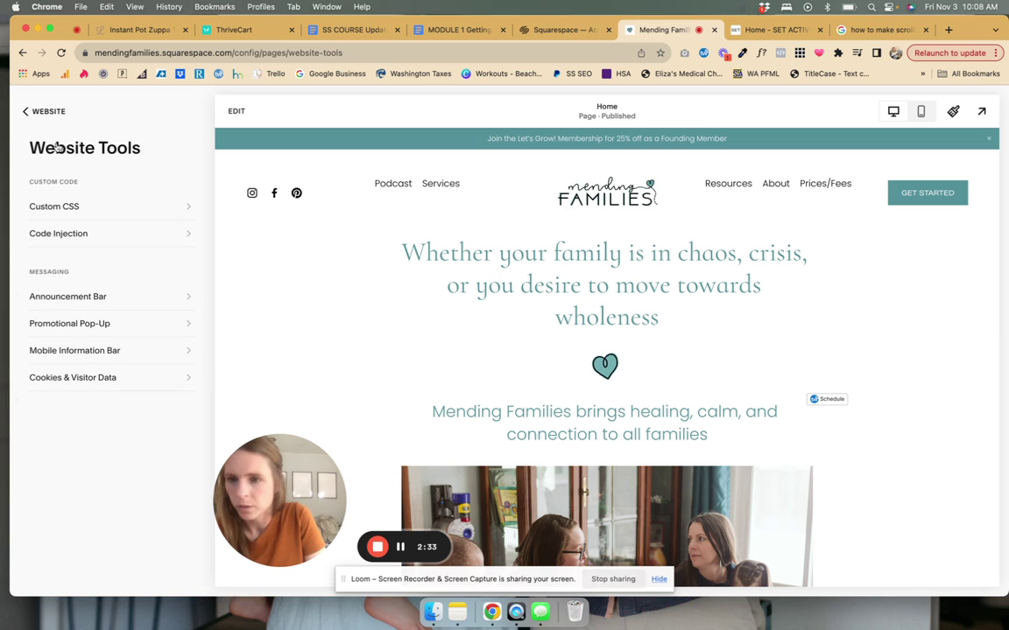
left_click(73, 205)
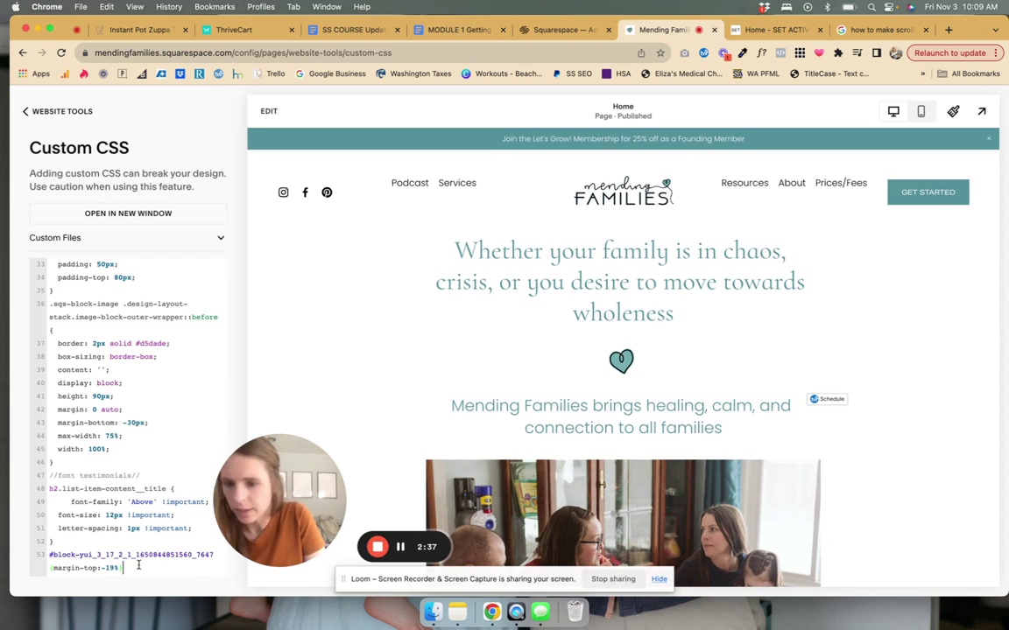
Step: Close the last CSS rule, add a //scroll text// comment, and paste the scrolling announcement CSS
type("}")
key("Return")
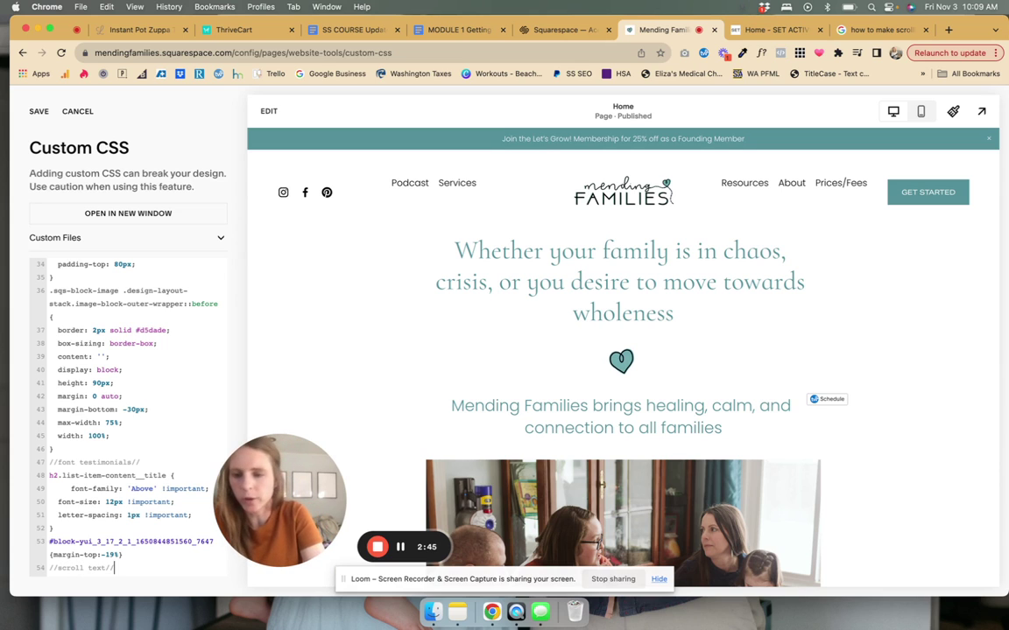
type("//scroll text//")
key("Return")
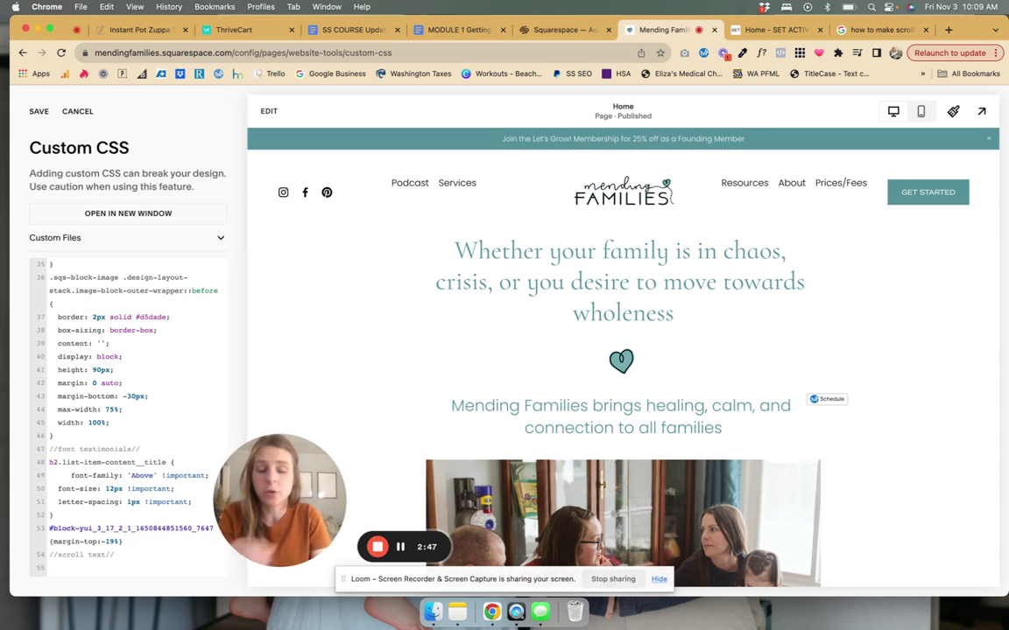
key("super+v")
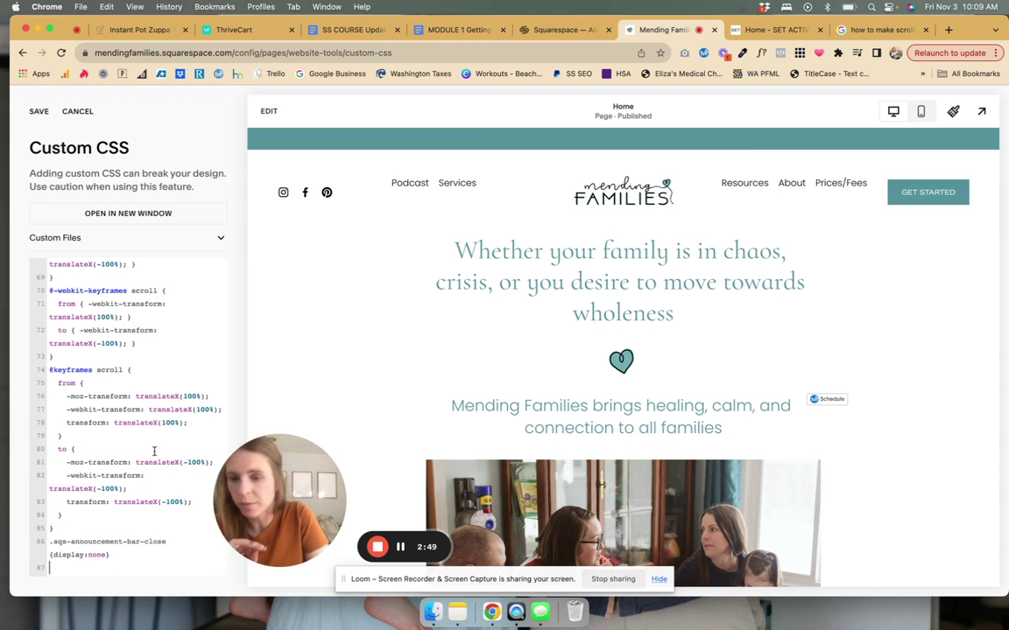
left_click(775, 30)
left_click(868, 30)
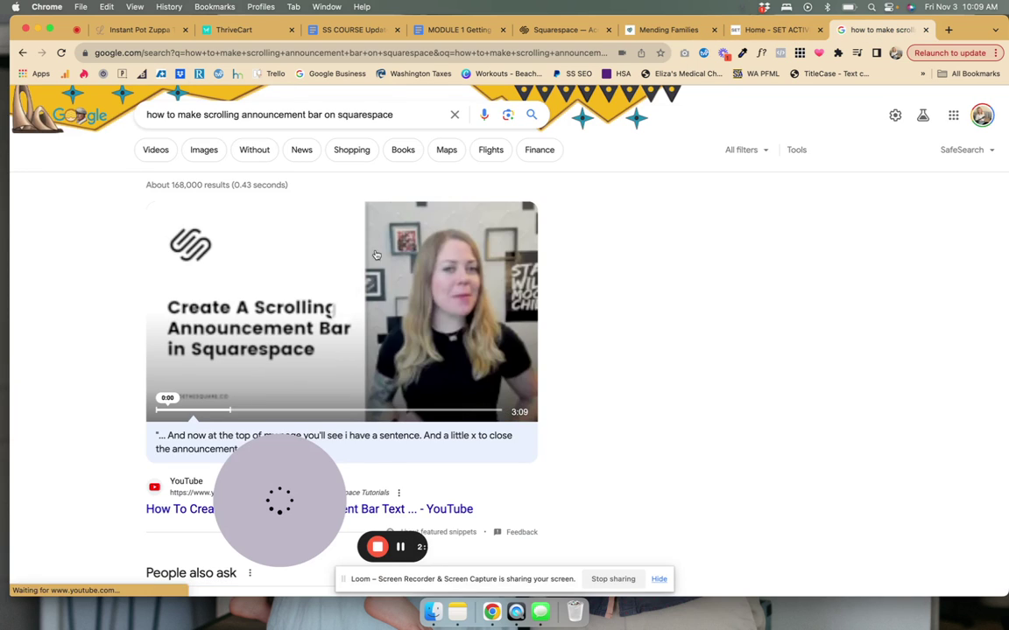
left_click(663, 29)
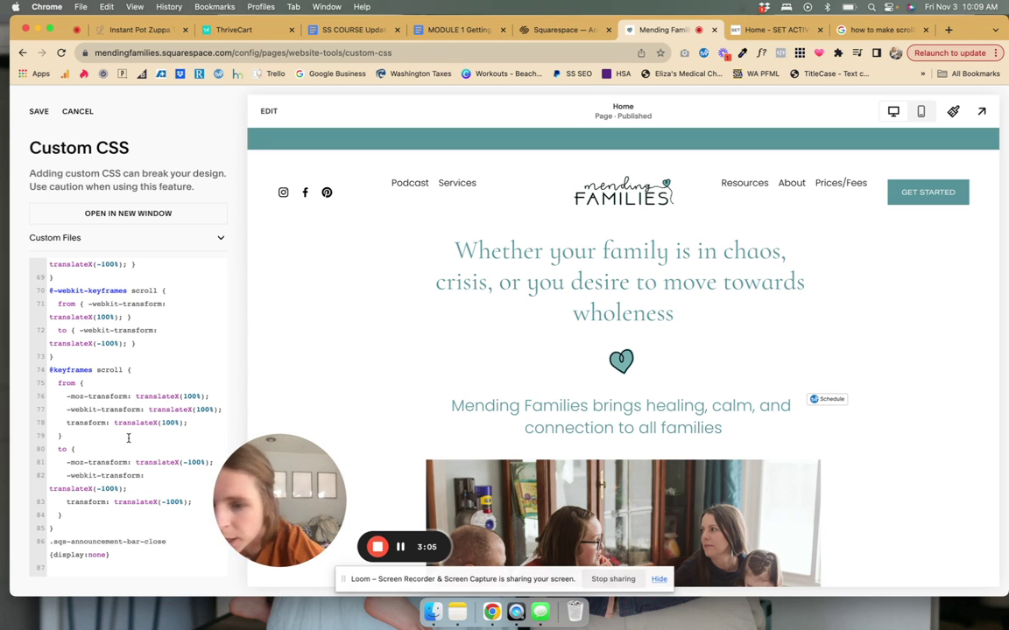
Step: Change the line-64 scroll animation duration from 15s to 45s and save the custom CSS
scroll(128, 438, "up", 5)
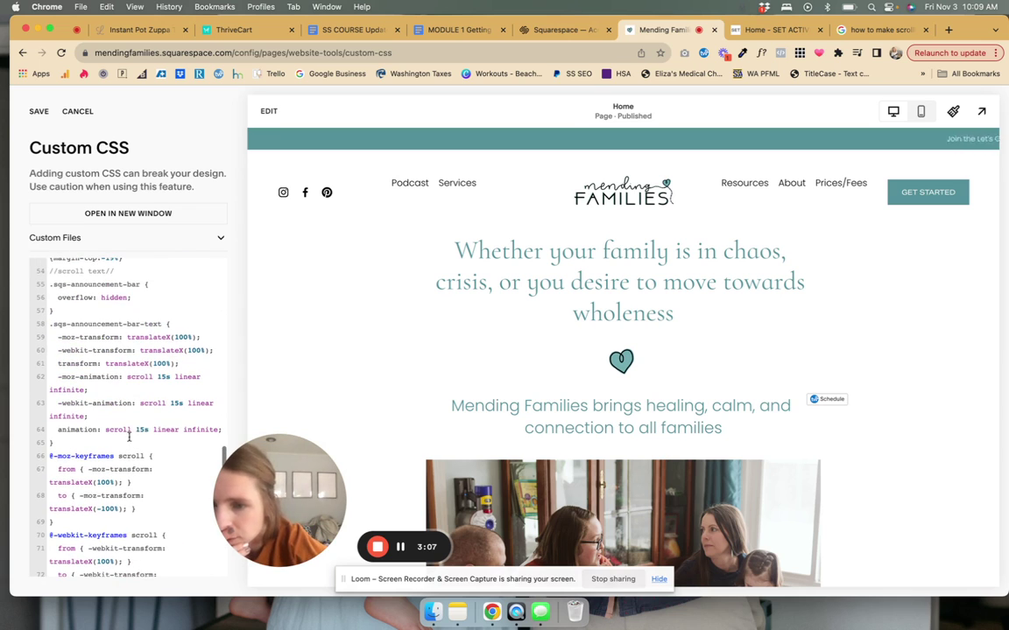
left_click(145, 430)
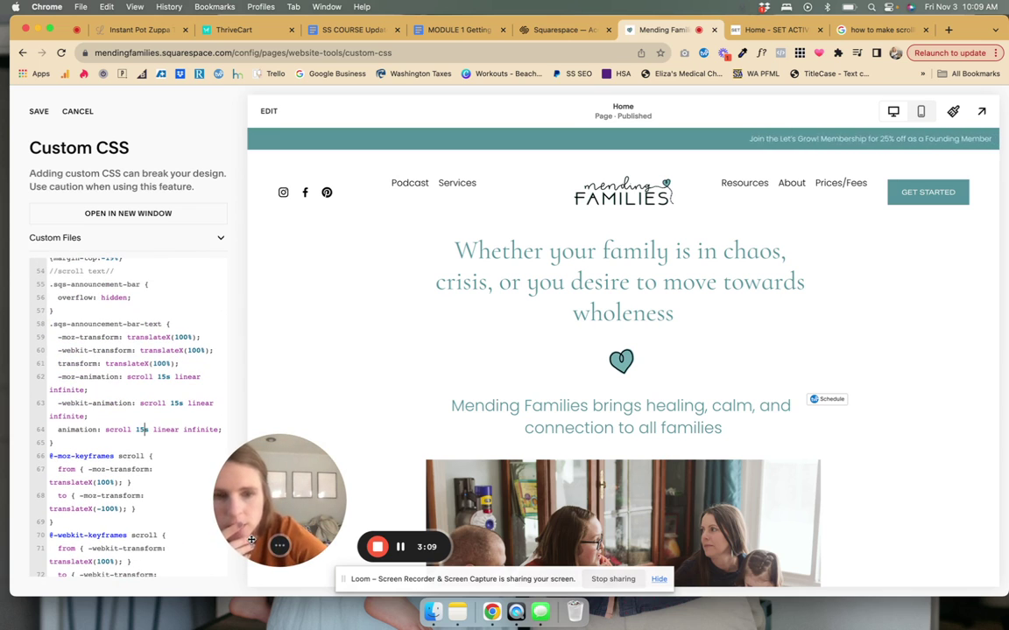
key("BackSpace")
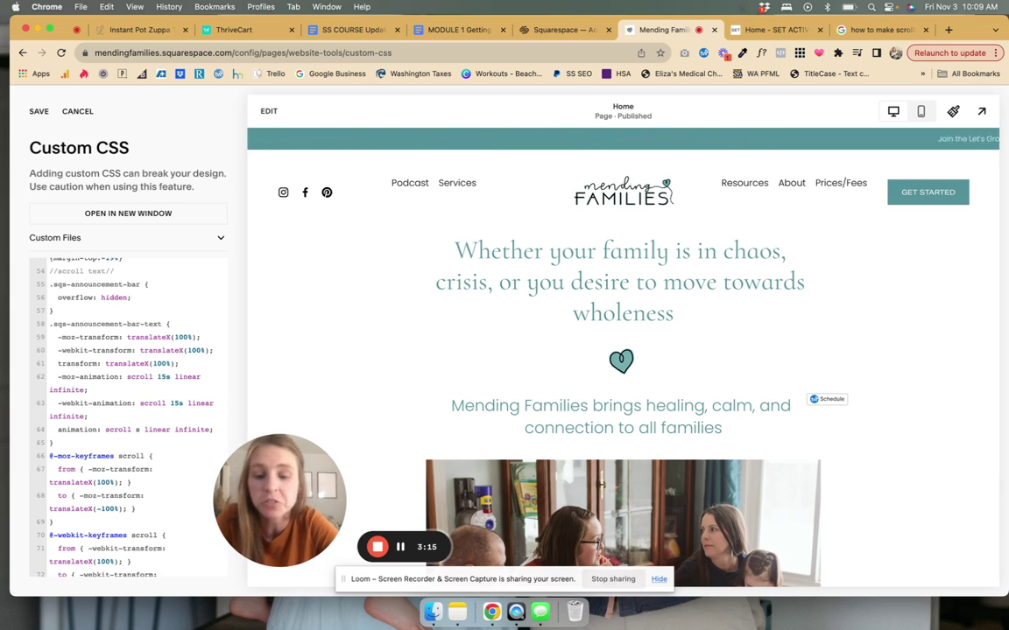
type("45")
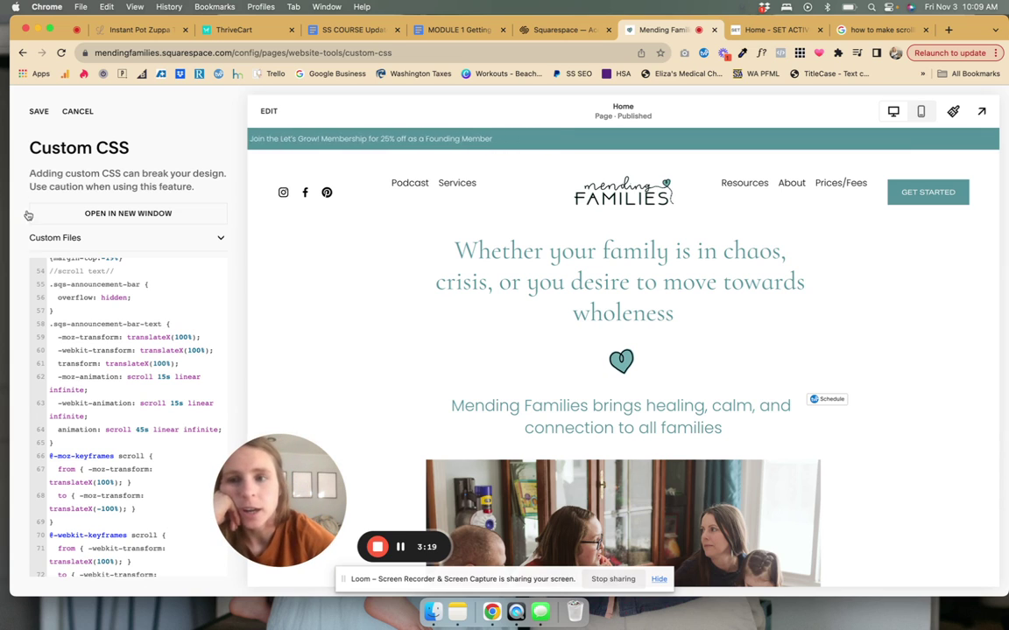
left_click(39, 112)
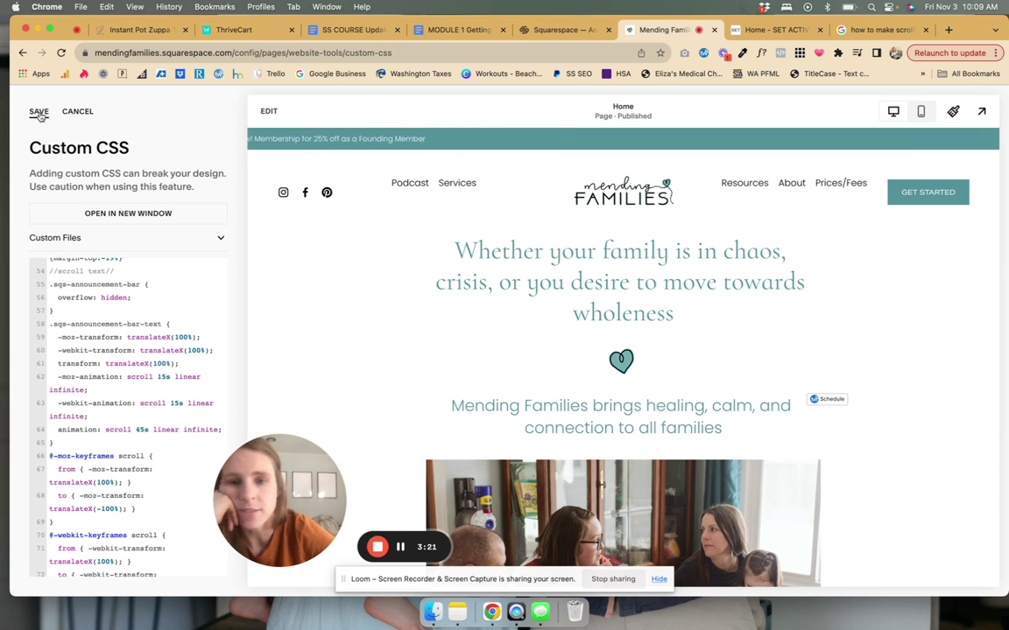
Step: View the SET Active site's BFCM pre-sale banner, then return to the Squarespace editor
left_click(763, 28)
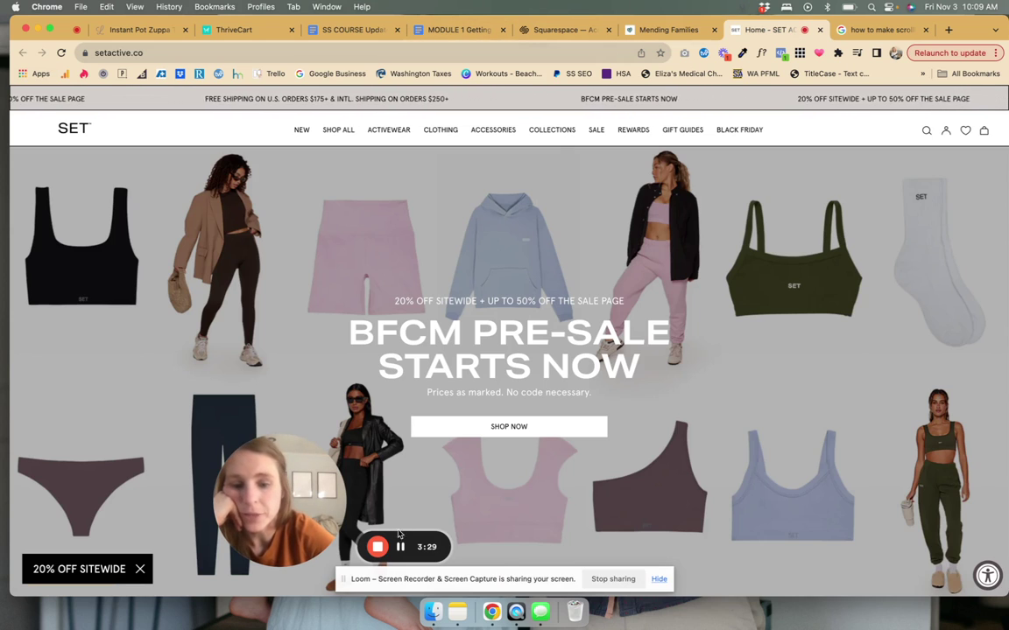
key("ctrl+shift+Tab")
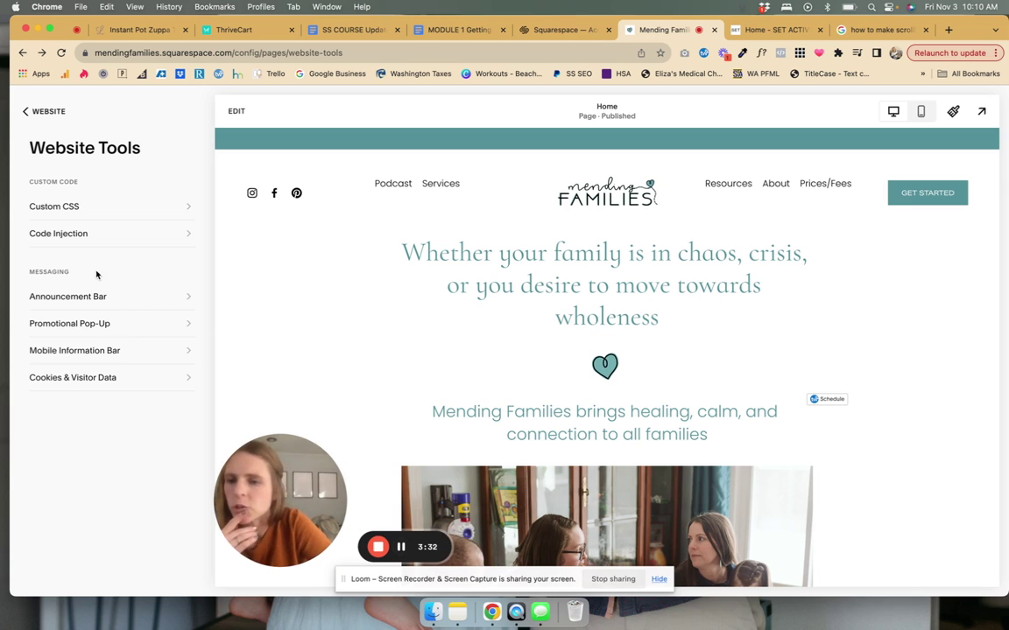
Step: In the Announcement Bar message, paste 'BFCM PRE SALE STARTS NOW' after 'Founding Member' and tidy the punctuation
left_click(98, 296)
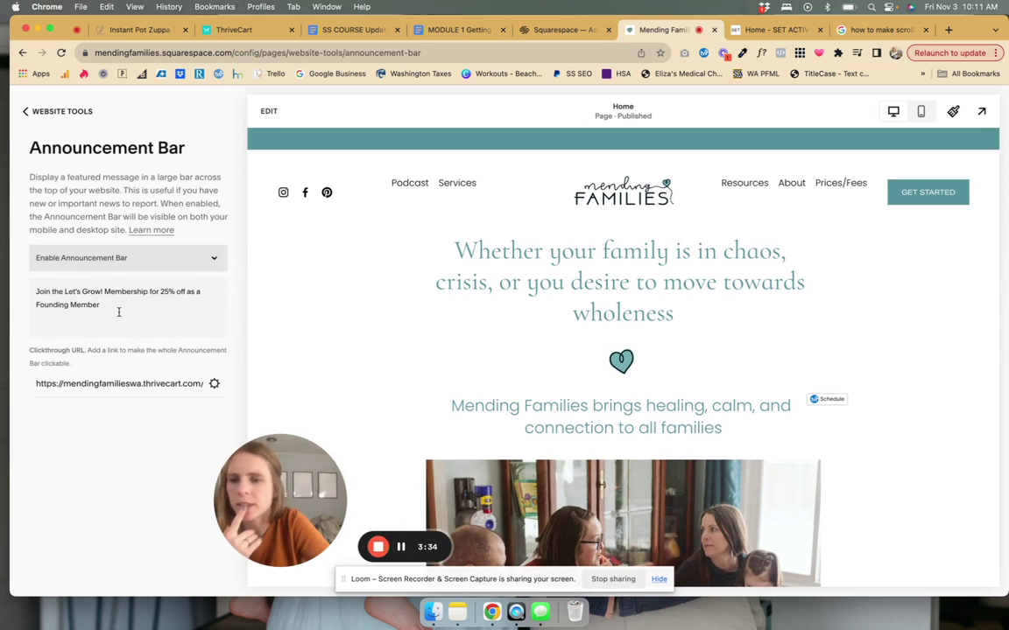
left_click(119, 312)
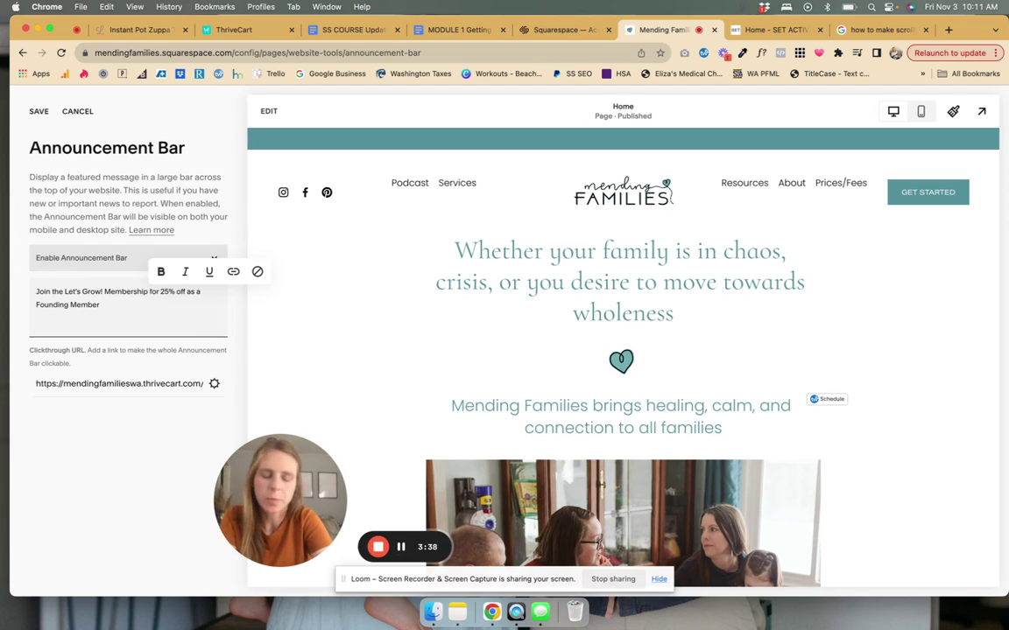
key("BackSpace")
type(".")
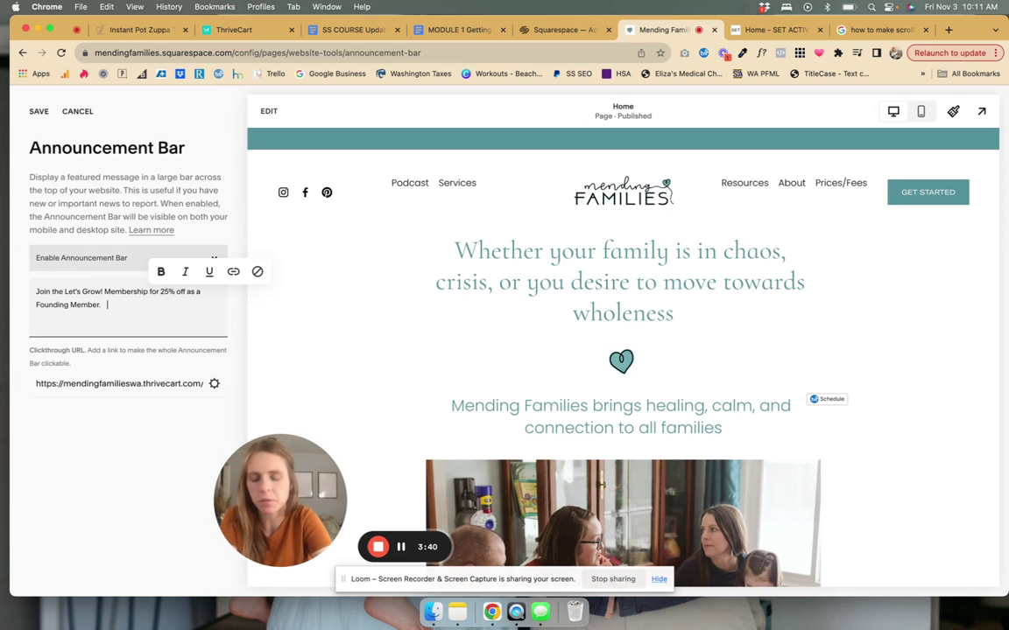
type("BFCM PRE SALE STARTS NOW")
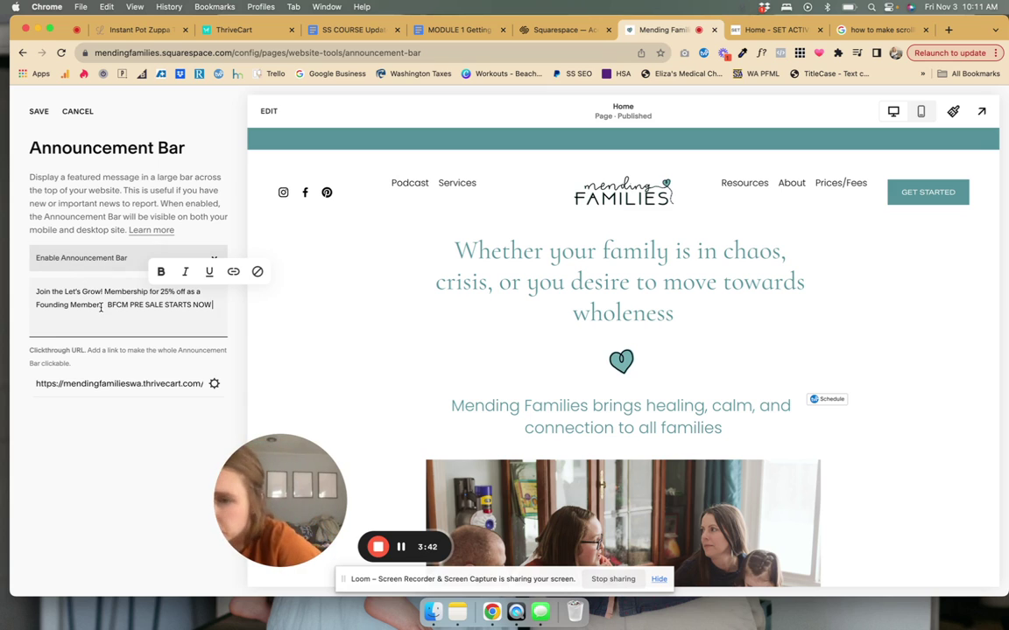
key("BackSpace")
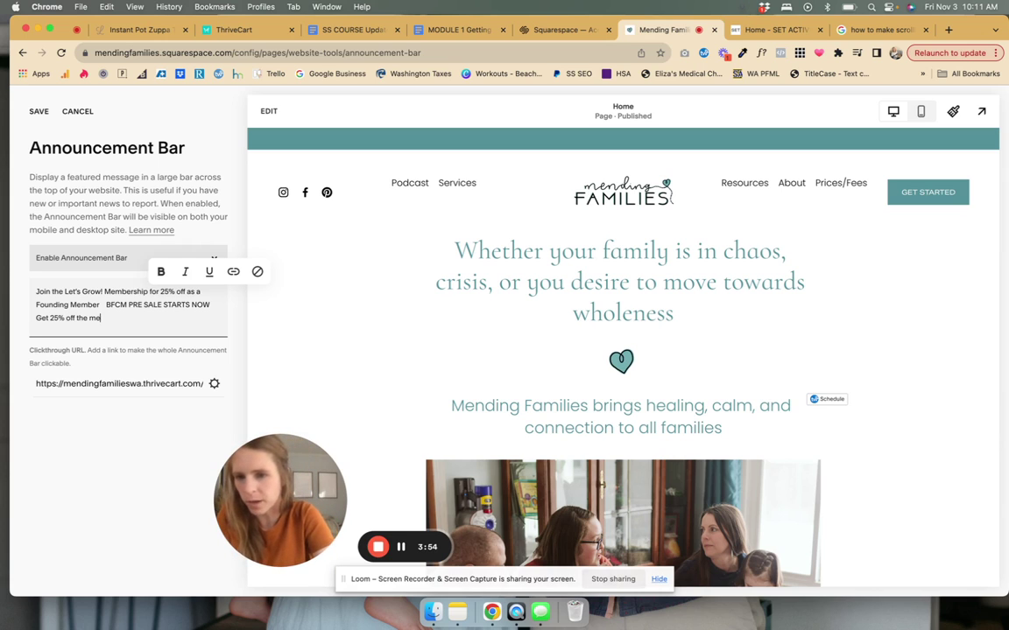
type("mbership")
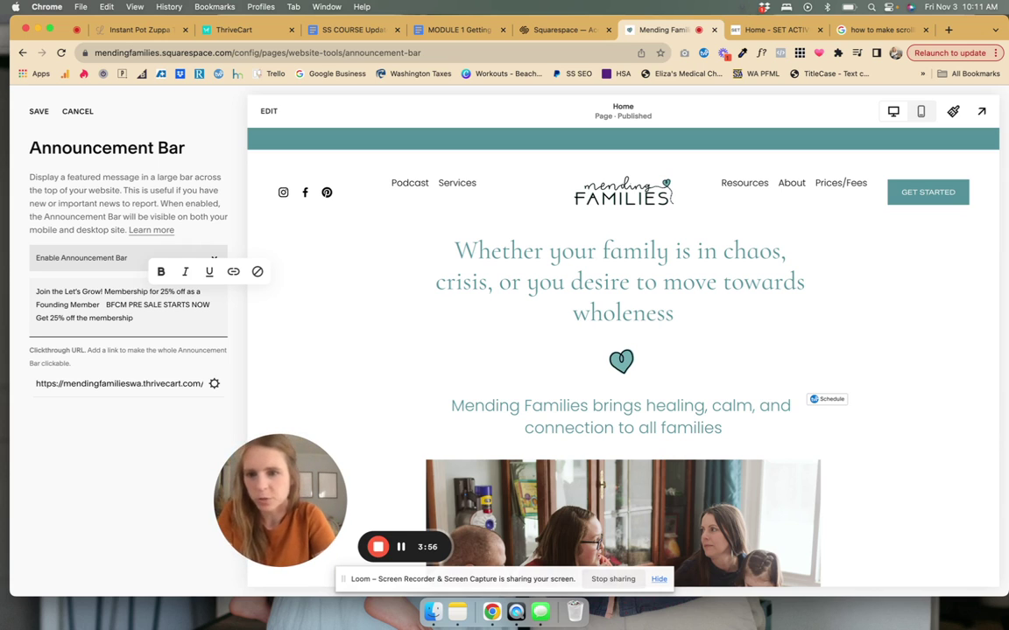